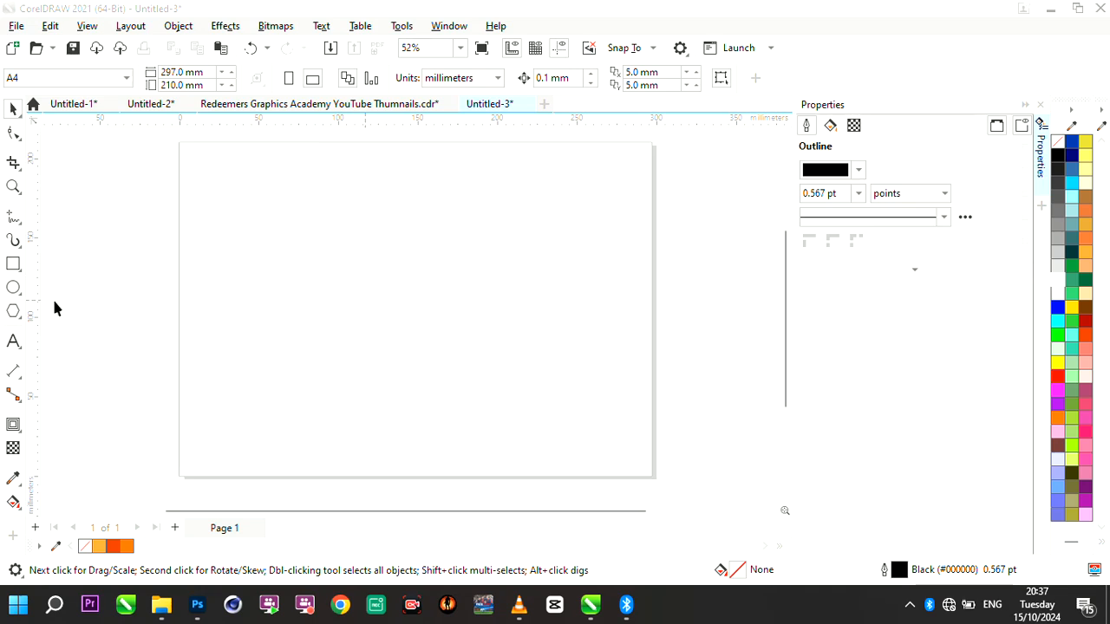
- Draw a circle about 98 mm in diameter near the middle of the page
{"action": "left_click", "coordinate": [12, 290]}
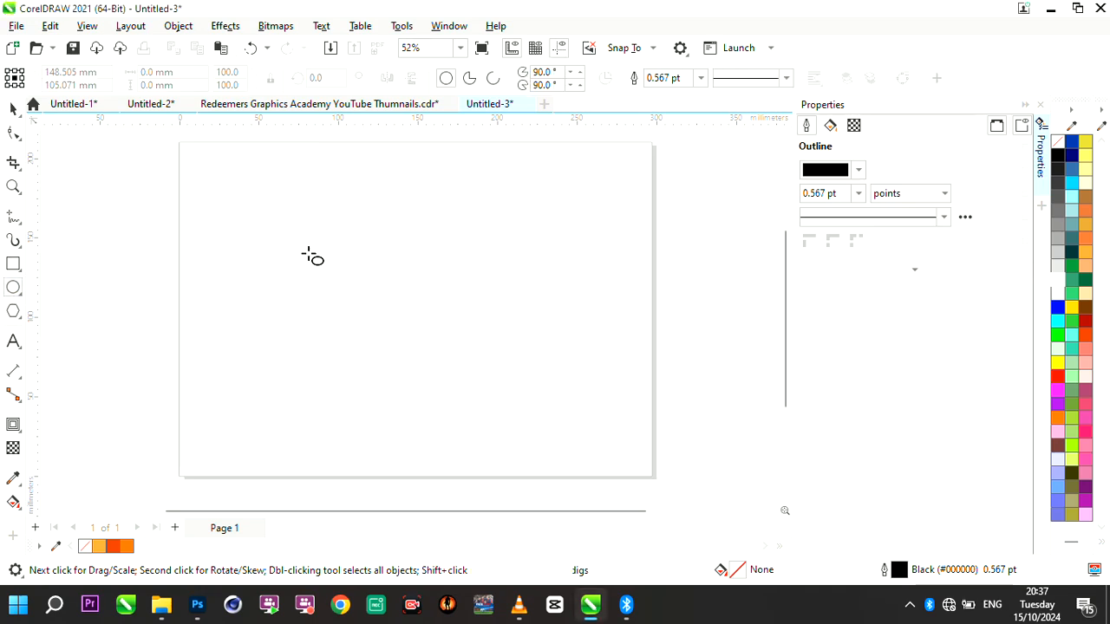
{"action": "left_click_drag", "start_coordinate": [308, 252], "coordinate": [464, 376]}
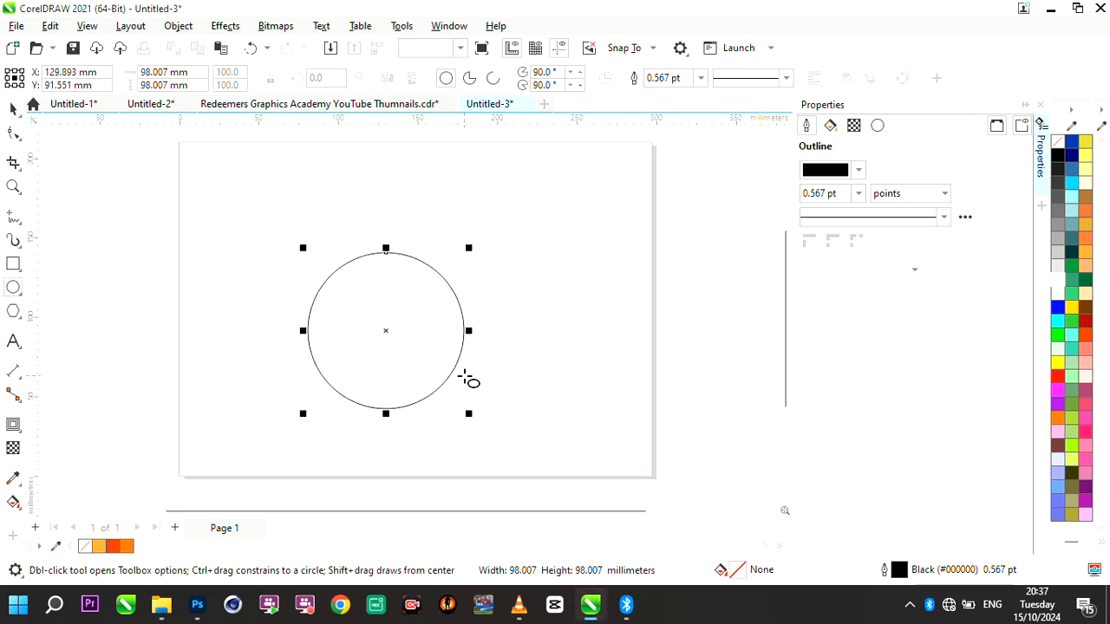
{"action": "scroll", "coordinate": [353, 379], "scroll_direction": "up", "scroll_amount": 2}
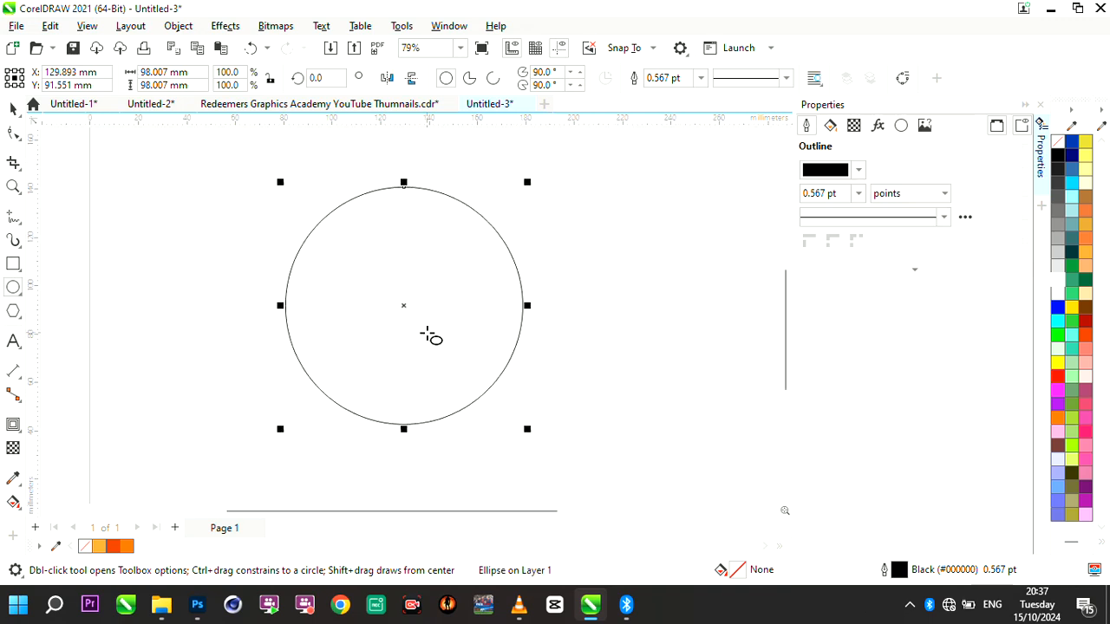
{"action": "scroll", "coordinate": [431, 338], "scroll_direction": "up", "scroll_amount": 1}
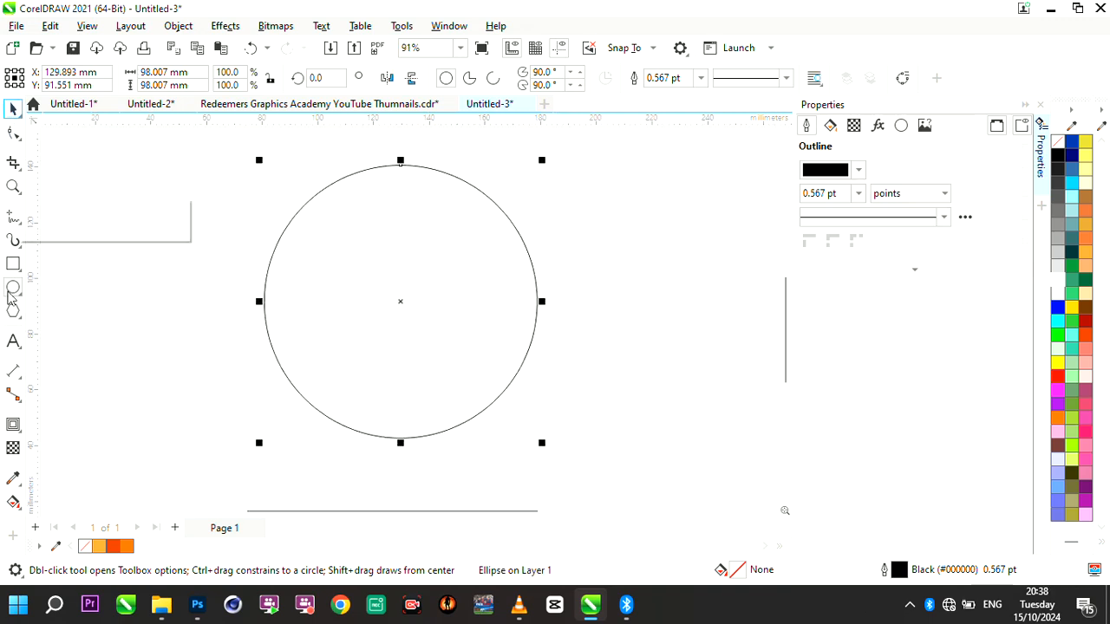
- Add the artistic text "Fit Text To Path" beside the circle, correcting the last word to a capital P
{"action": "left_click", "coordinate": [13, 343]}
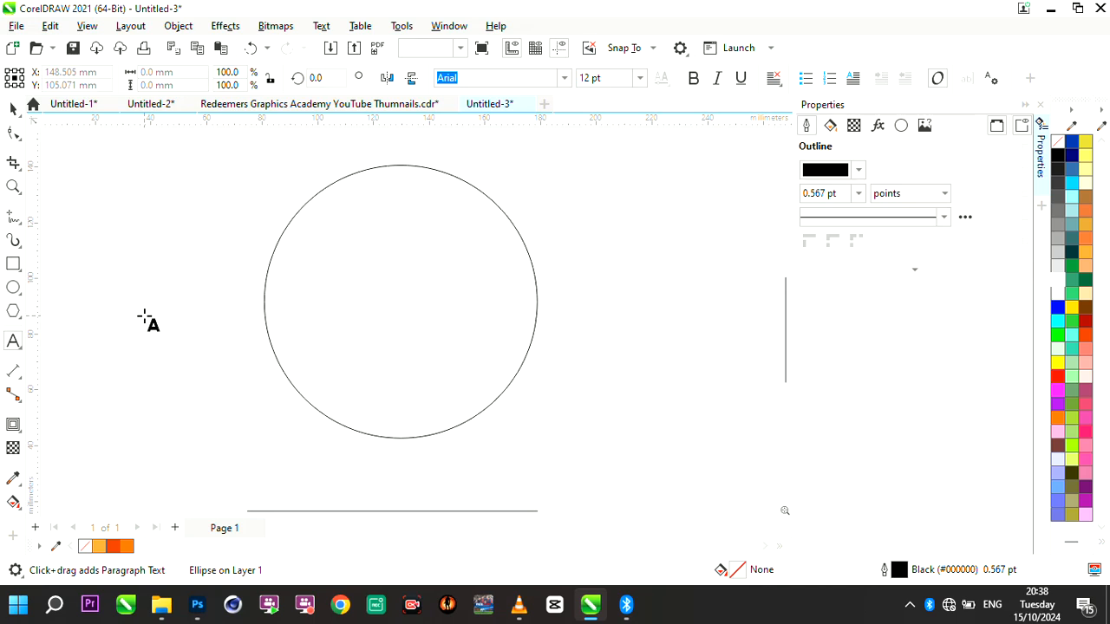
{"action": "left_click", "coordinate": [147, 321]}
{"action": "type", "text": "Fit Text T"}
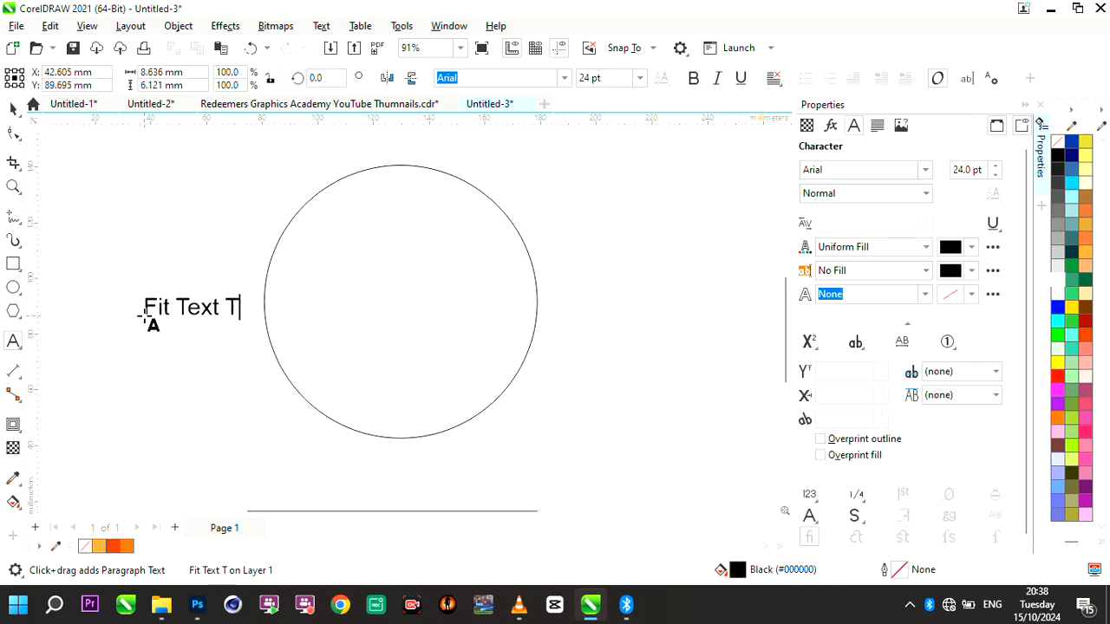
{"action": "type", "text": "o path"}
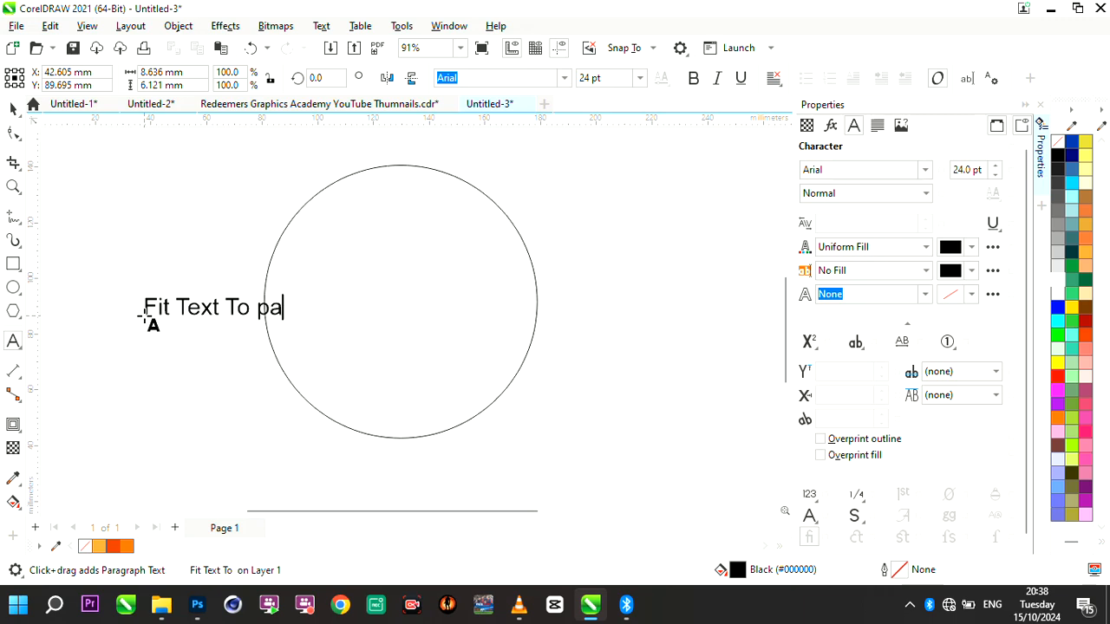
{"action": "key", "text": "Escape"}
{"action": "left_click", "coordinate": [269, 313]}
{"action": "key", "text": "BackSpace"}
{"action": "type", "text": "P"}
- Enlarge the "Fit Text To Path" text to about 46 pt and place it just above the circle
{"action": "left_click", "coordinate": [13, 109]}
{"action": "left_click_drag", "start_coordinate": [310, 320], "coordinate": [459, 381]}
{"action": "scroll", "coordinate": [387, 349], "scroll_direction": "down", "scroll_amount": 6}
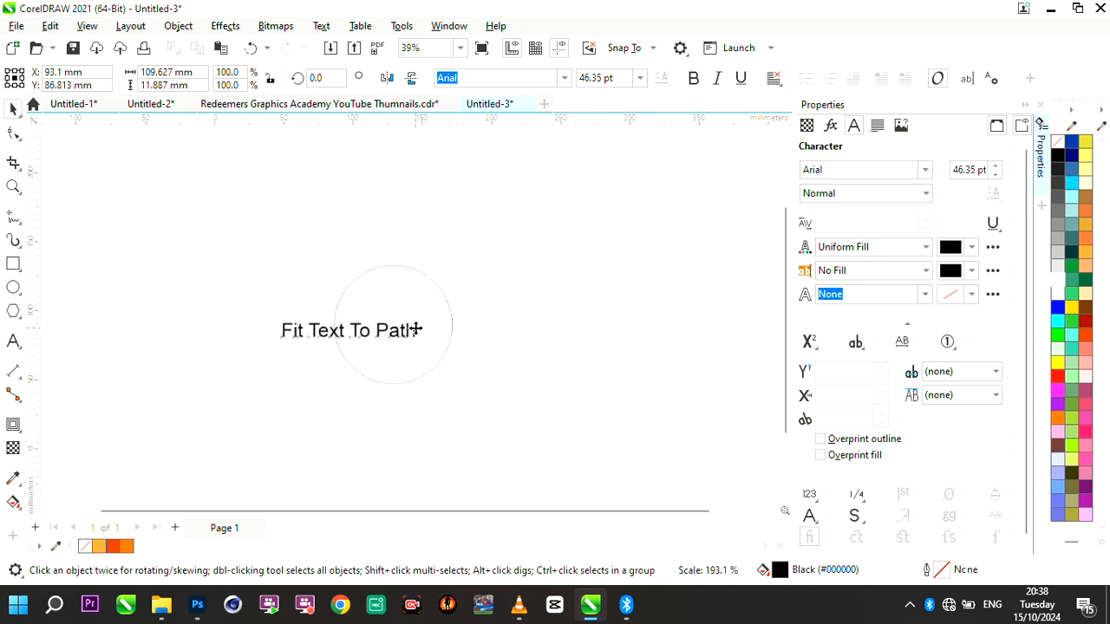
{"action": "scroll", "coordinate": [416, 327], "scroll_direction": "up", "scroll_amount": 5}
{"action": "left_click_drag", "start_coordinate": [357, 331], "coordinate": [464, 191]}
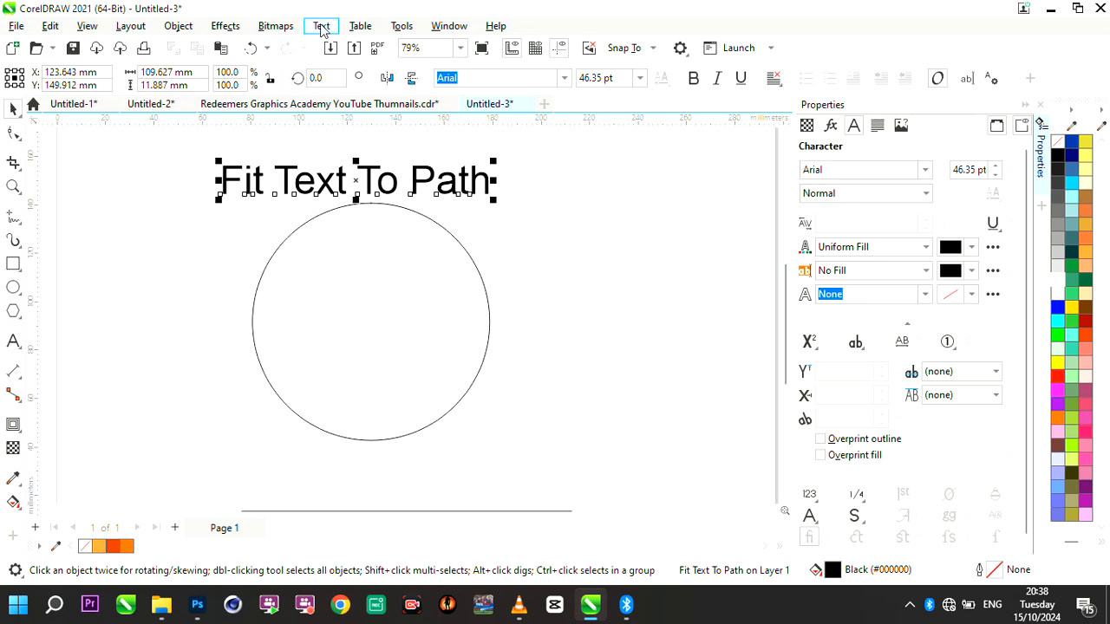
- Fit the "Fit Text To Path" text to the upper arc of the circle at a 4.0 mm distance
{"action": "left_click", "coordinate": [321, 27]}
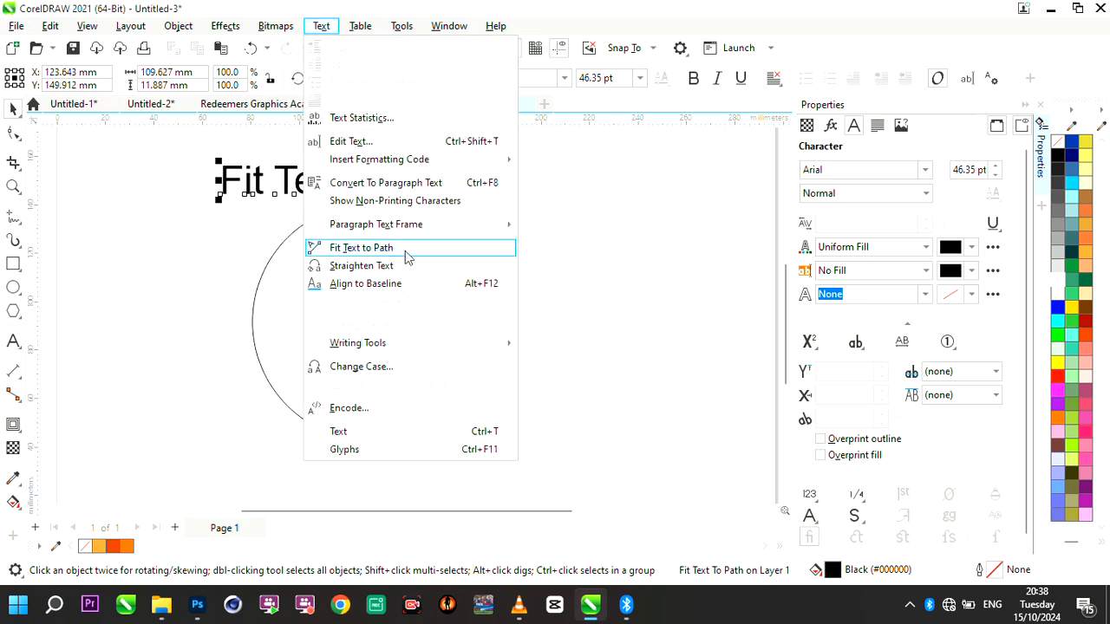
{"action": "left_click", "coordinate": [414, 253]}
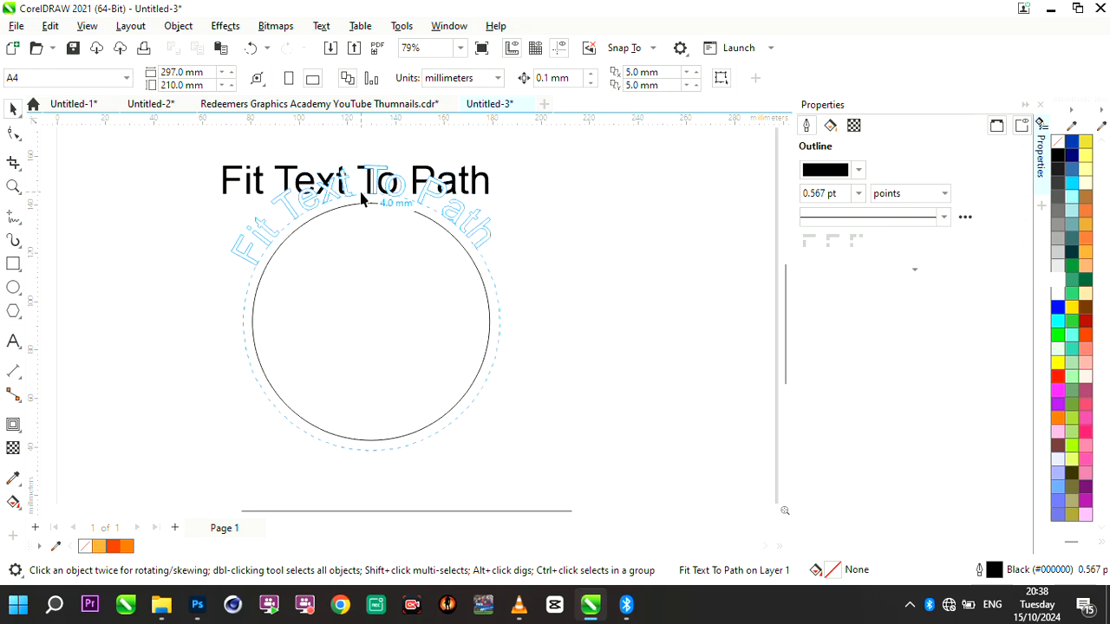
{"action": "left_click", "coordinate": [361, 194]}
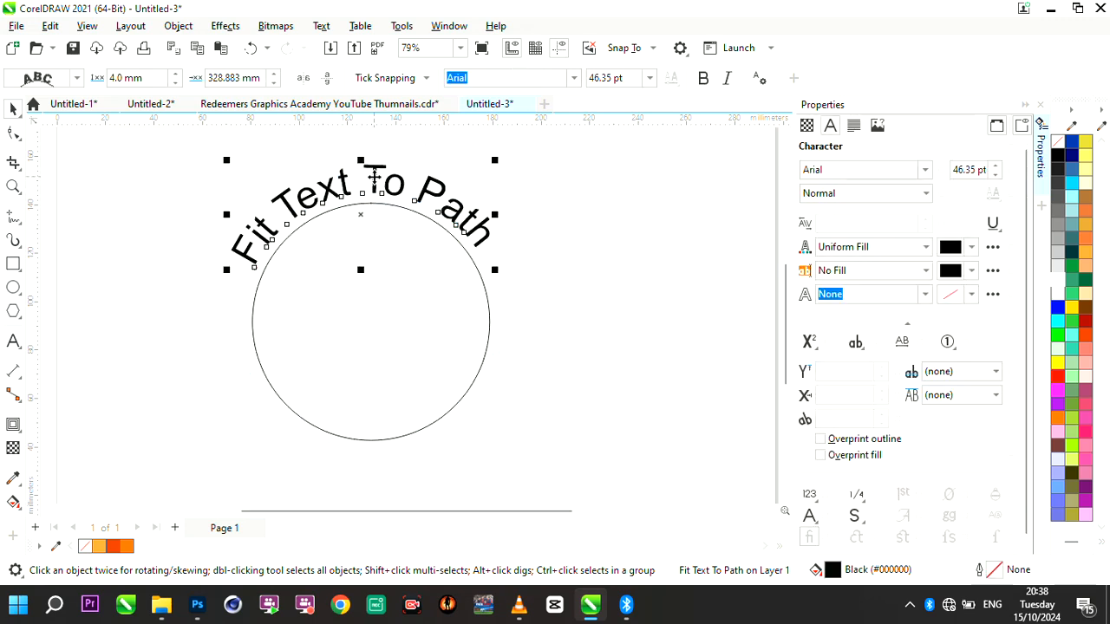
- Slide the curved text clockwise along the circle, to about 6 mm distance and 4 mm offset
{"action": "scroll", "coordinate": [375, 178], "scroll_direction": "up", "scroll_amount": 2}
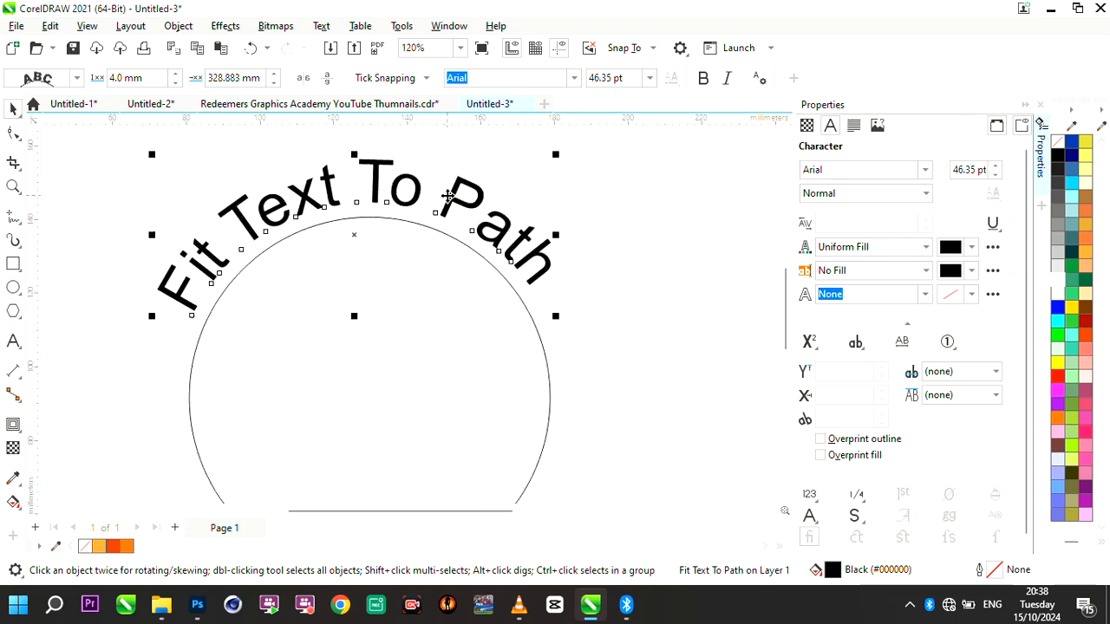
{"action": "scroll", "coordinate": [448, 195], "scroll_direction": "down", "scroll_amount": 3}
{"action": "scroll", "coordinate": [455, 203], "scroll_direction": "up", "scroll_amount": 1}
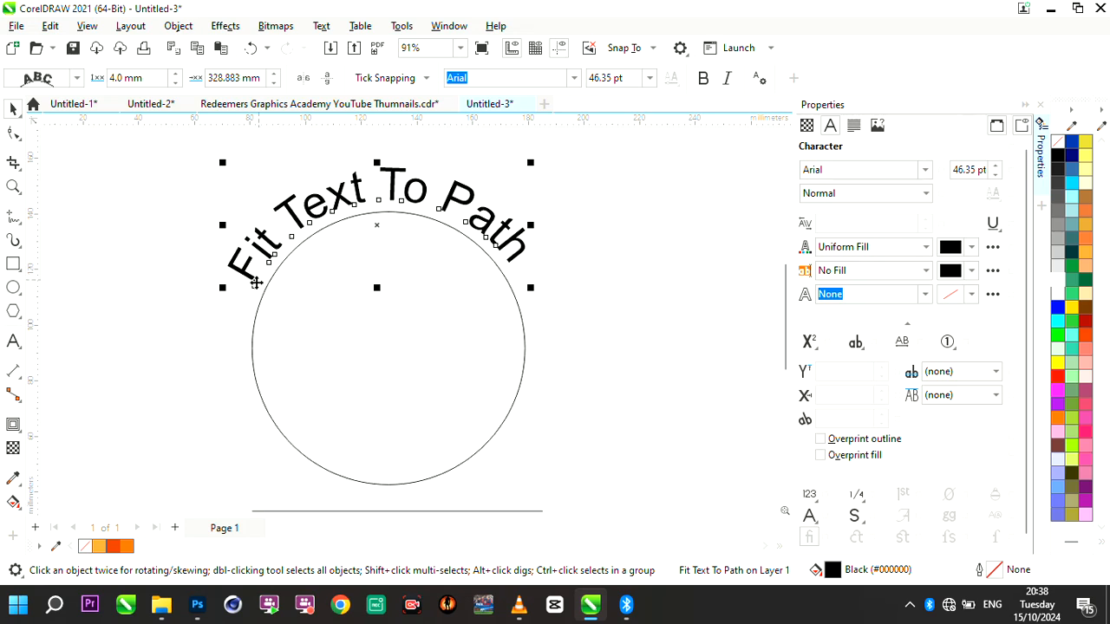
{"action": "scroll", "coordinate": [253, 286], "scroll_direction": "up", "scroll_amount": 6}
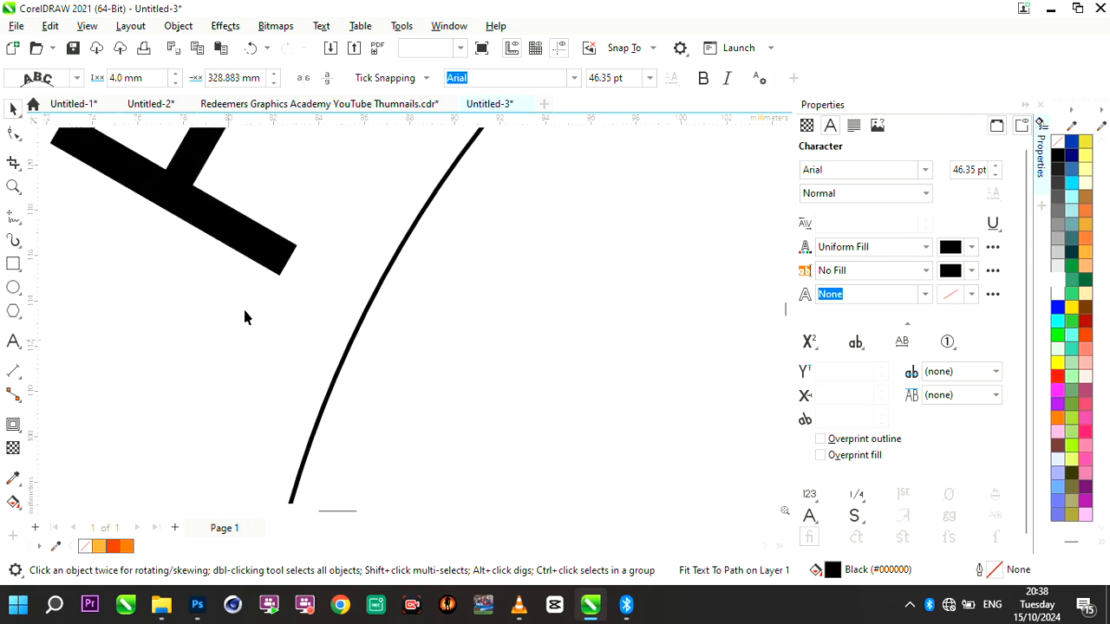
{"action": "left_click", "coordinate": [243, 311]}
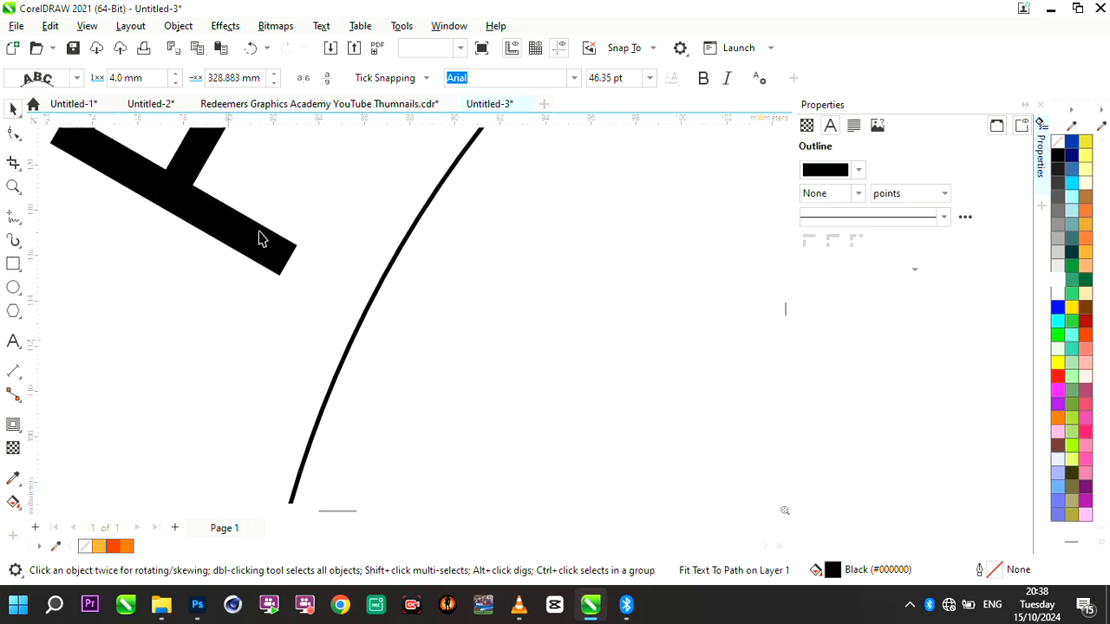
{"action": "left_click", "coordinate": [262, 305]}
{"action": "scroll", "coordinate": [260, 304], "scroll_direction": "up", "scroll_amount": 8}
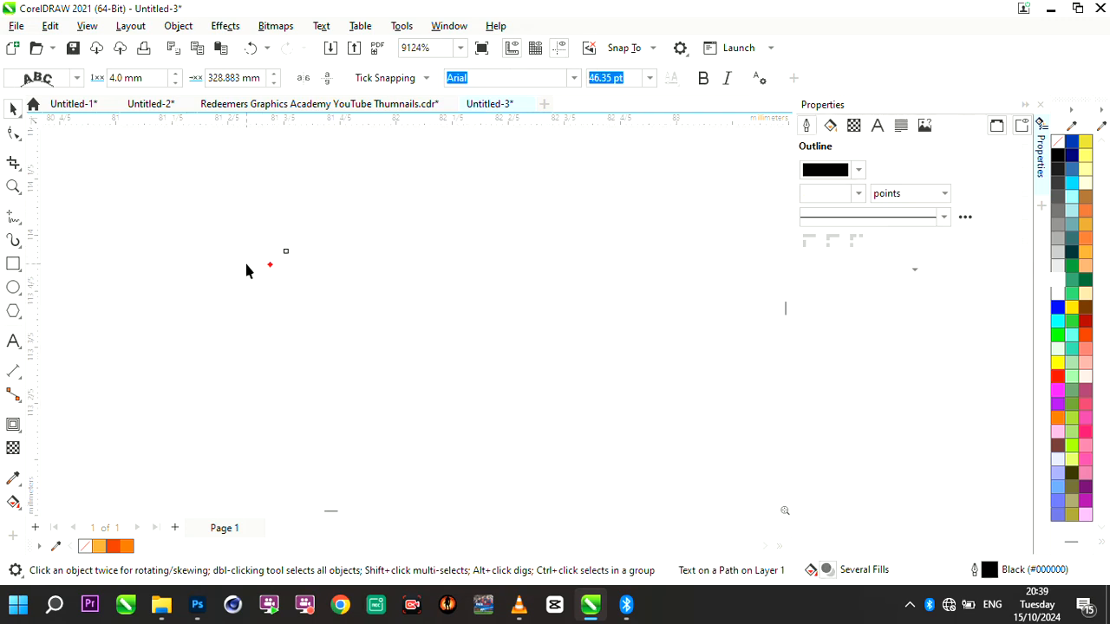
{"action": "scroll", "coordinate": [346, 269], "scroll_direction": "down", "scroll_amount": 9}
{"action": "scroll", "coordinate": [462, 217], "scroll_direction": "up", "scroll_amount": 3}
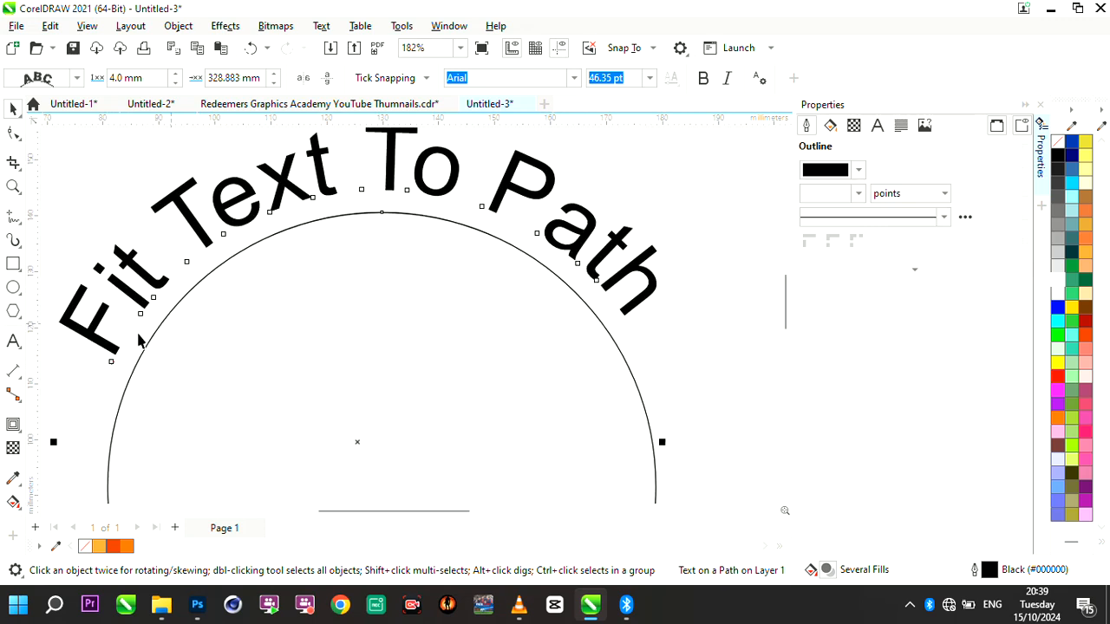
{"action": "scroll", "coordinate": [398, 271], "scroll_direction": "down", "scroll_amount": 1}
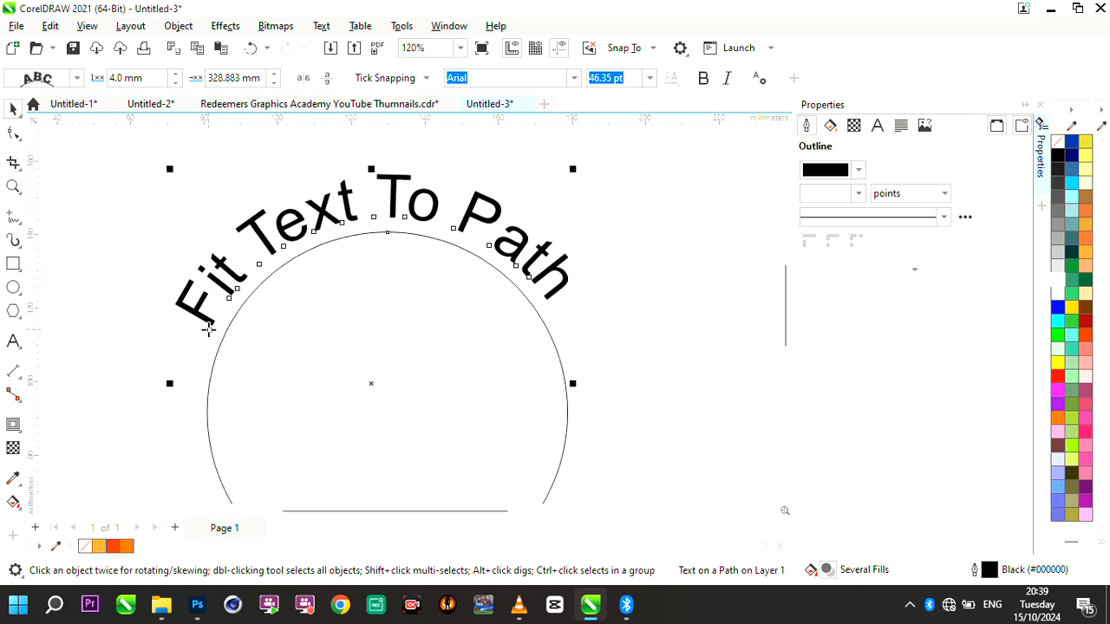
{"action": "left_click_drag", "start_coordinate": [208, 328], "coordinate": [223, 294]}
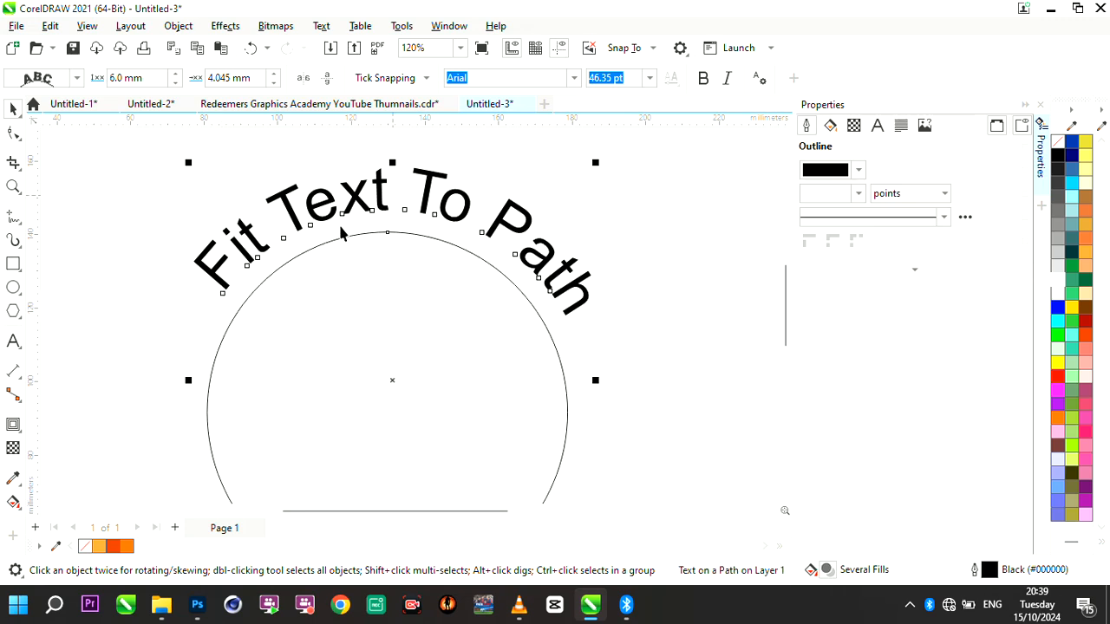
- Change the curved text's font to Tw Cen MT and deselect it
{"action": "left_click", "coordinate": [574, 79]}
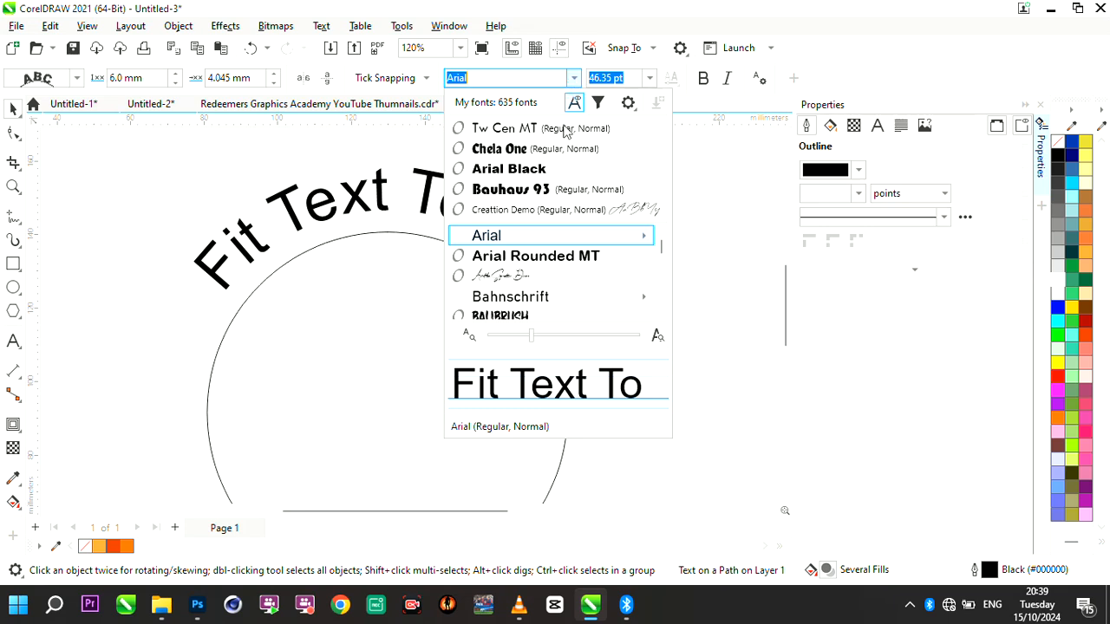
{"action": "left_click", "coordinate": [563, 125]}
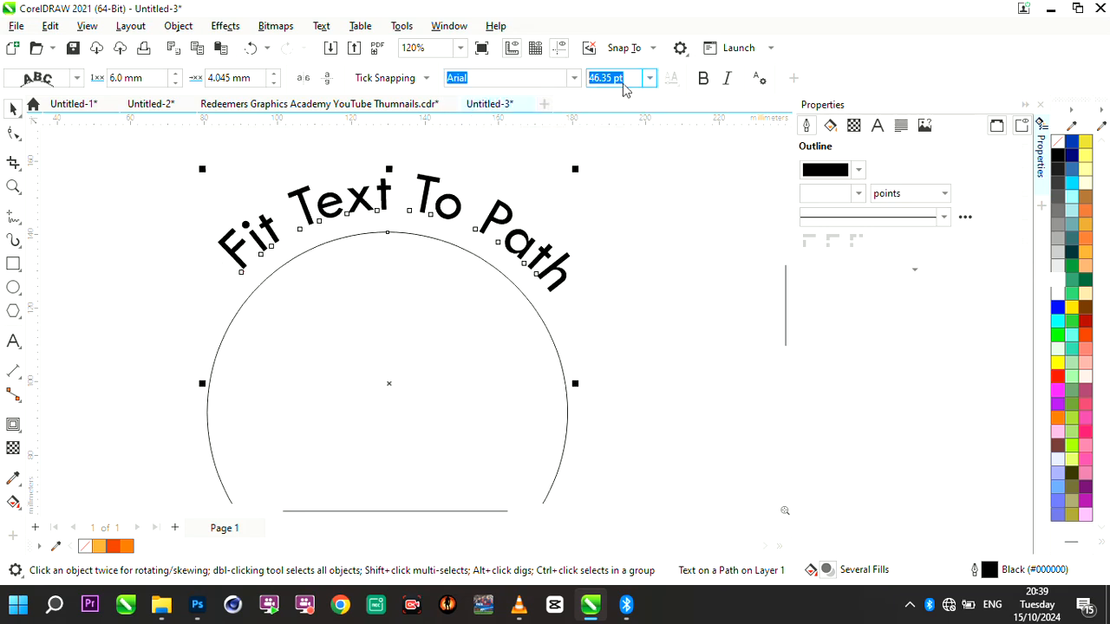
{"action": "left_click", "coordinate": [649, 79]}
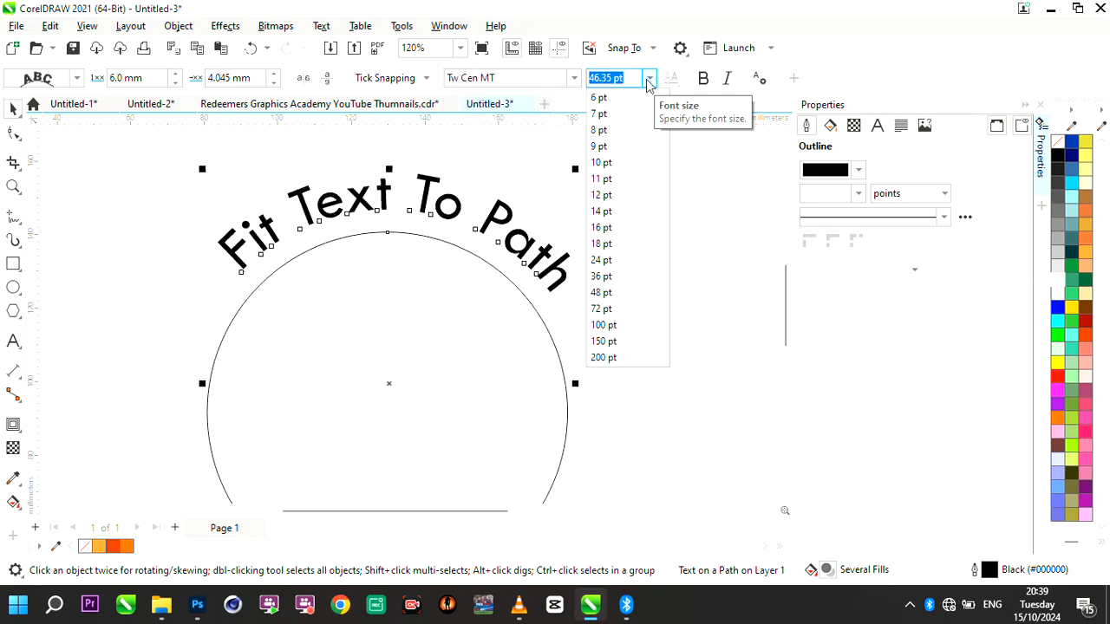
{"action": "scroll", "coordinate": [444, 201], "scroll_direction": "down", "scroll_amount": 3}
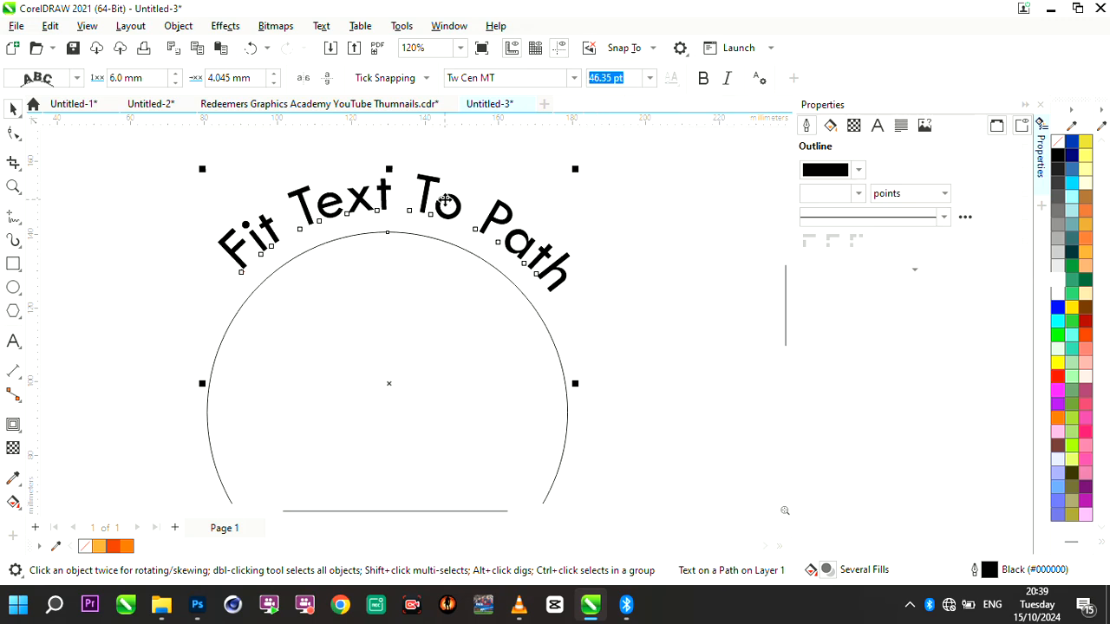
{"action": "scroll", "coordinate": [444, 201], "scroll_direction": "down", "scroll_amount": 1}
{"action": "scroll", "coordinate": [577, 206], "scroll_direction": "up", "scroll_amount": 2}
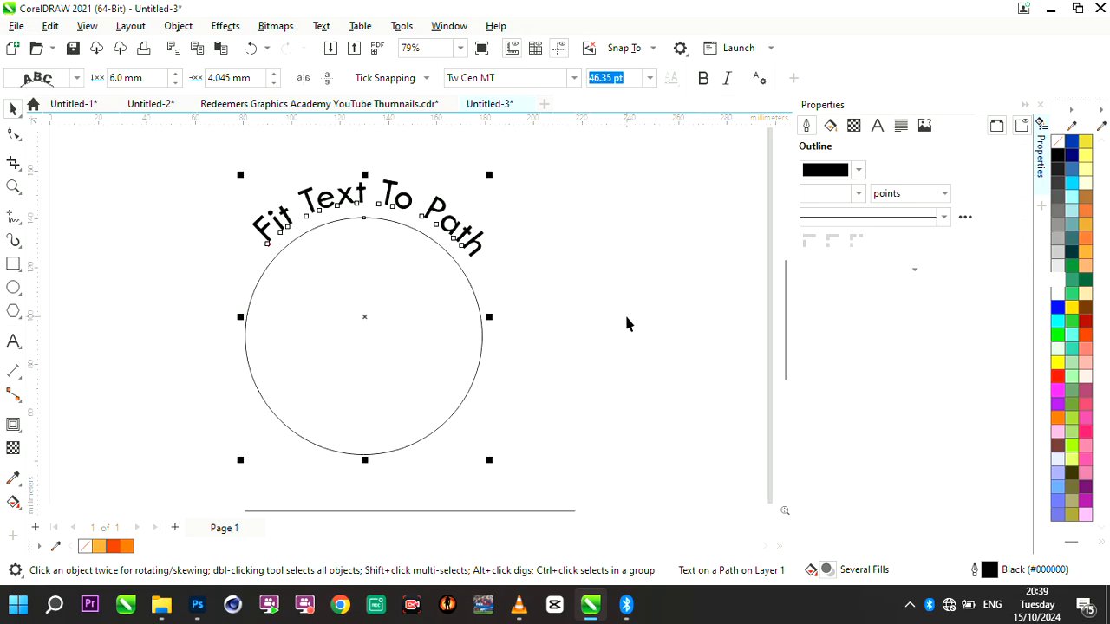
{"action": "scroll", "coordinate": [625, 313], "scroll_direction": "up", "scroll_amount": 1}
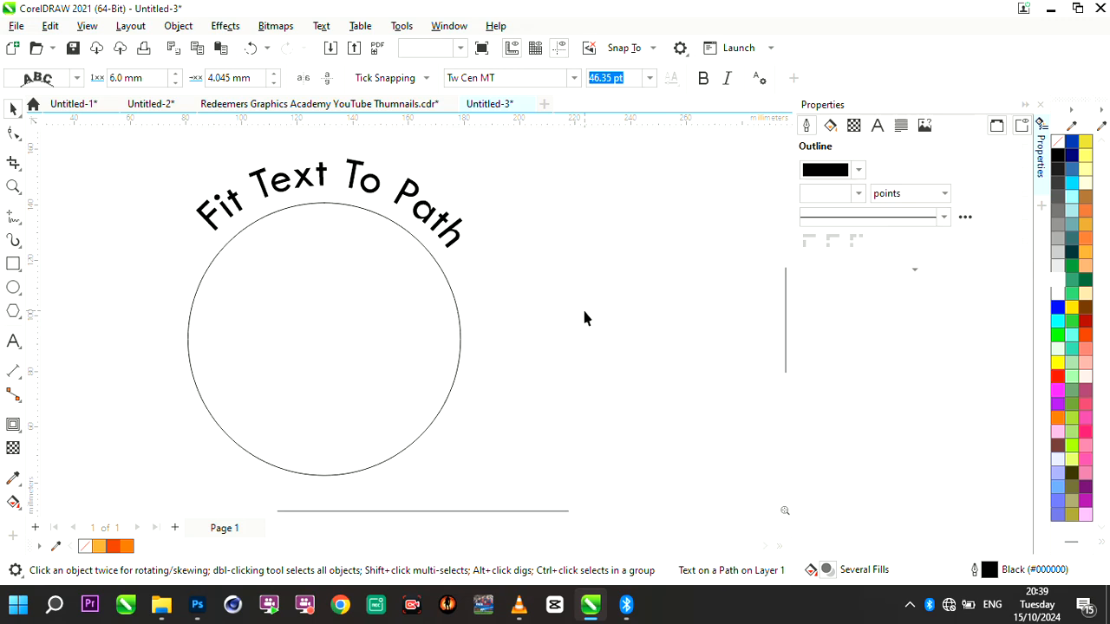
{"action": "left_click", "coordinate": [584, 318]}
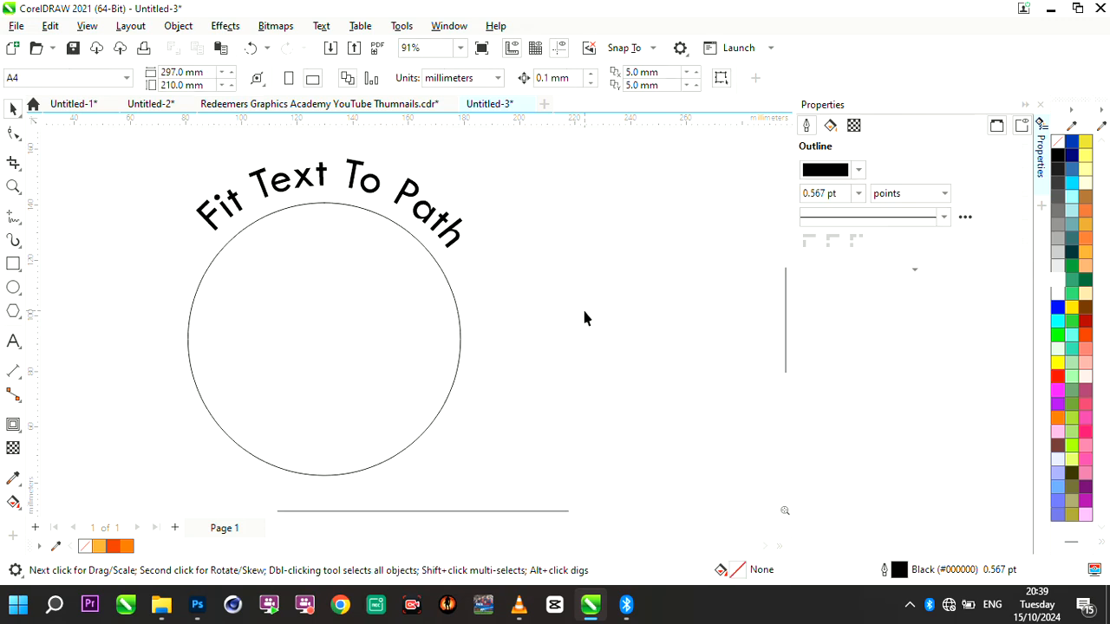
- Add a second artistic text reading "I love Graphic Design" to the right of the circle
{"action": "left_click", "coordinate": [14, 337]}
{"action": "left_click", "coordinate": [546, 279]}
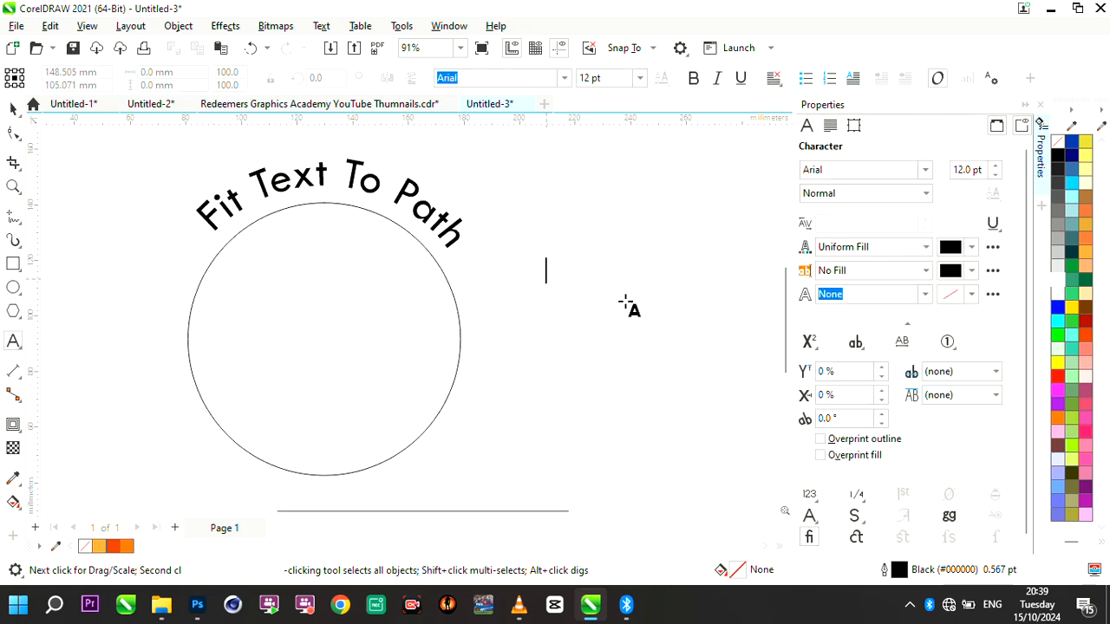
{"action": "type", "text": "I love"}
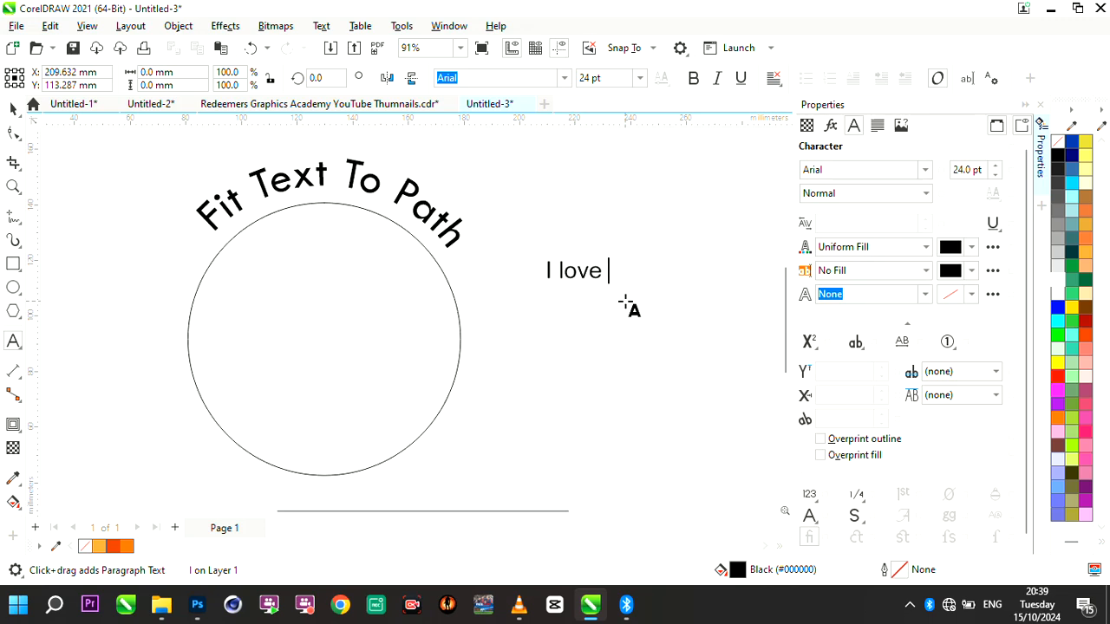
{"action": "type", "text": " graphic Design"}
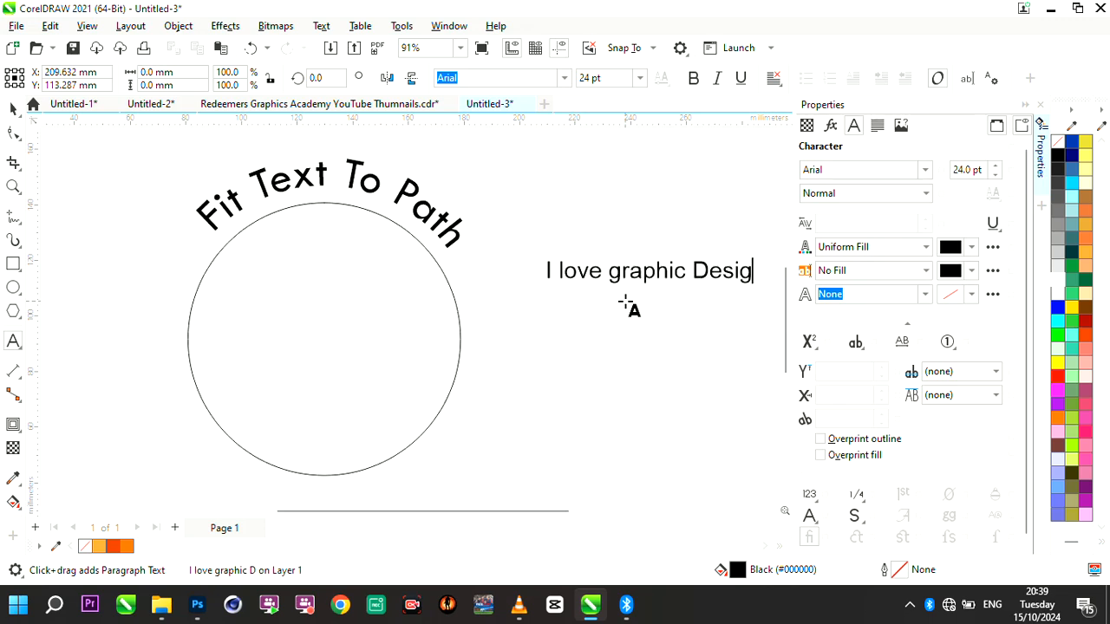
{"action": "left_click", "coordinate": [621, 275]}
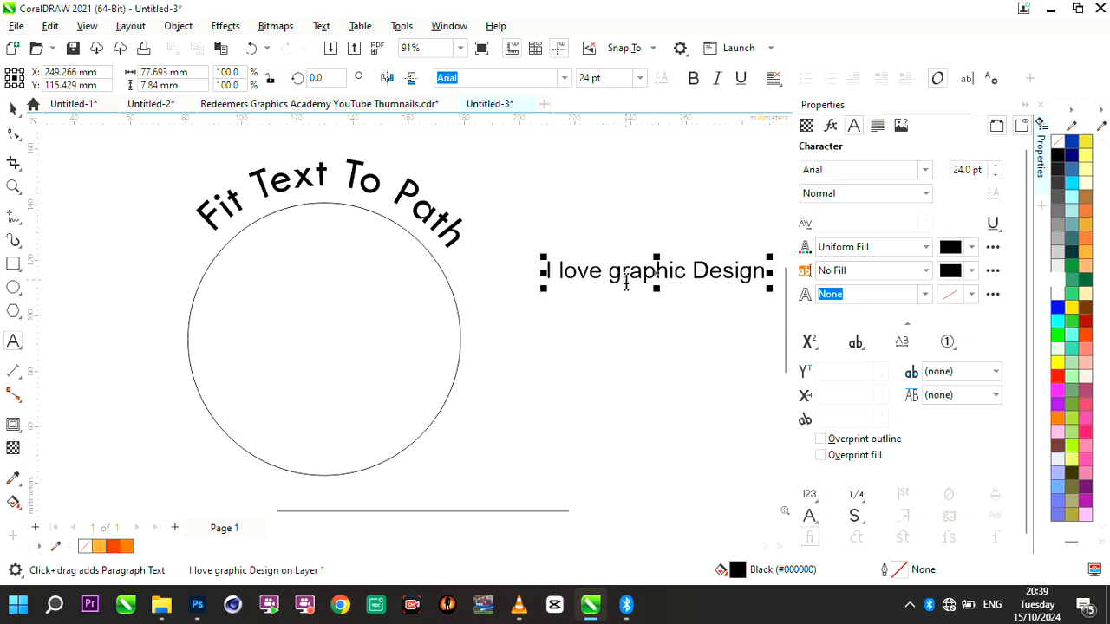
{"action": "key", "text": "BackSpace"}
{"action": "type", "text": "G"}
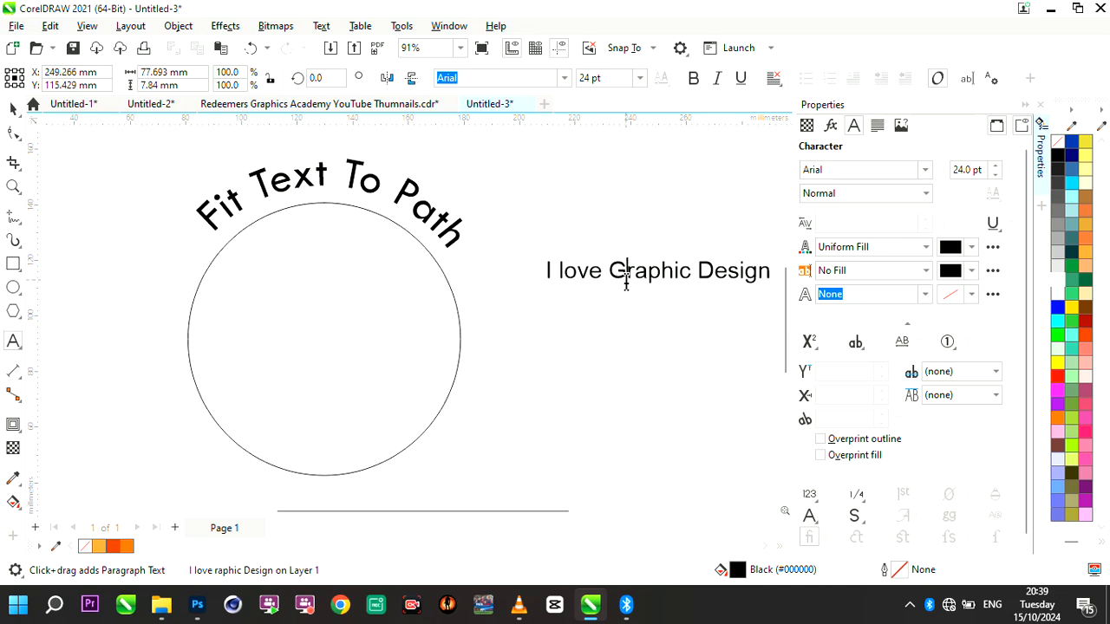
- Move the "I love Graphic Design" text beside the circle's edge and fit it to the circle's lower arc at about 1.8 mm distance
{"action": "left_click", "coordinate": [12, 111]}
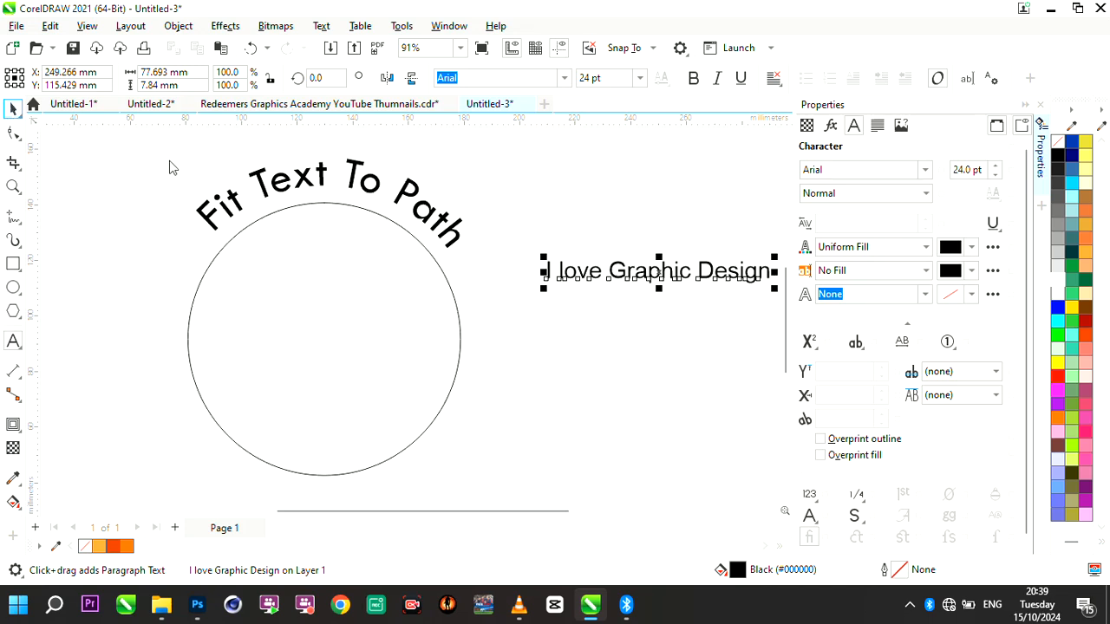
{"action": "left_click_drag", "start_coordinate": [562, 276], "coordinate": [480, 297]}
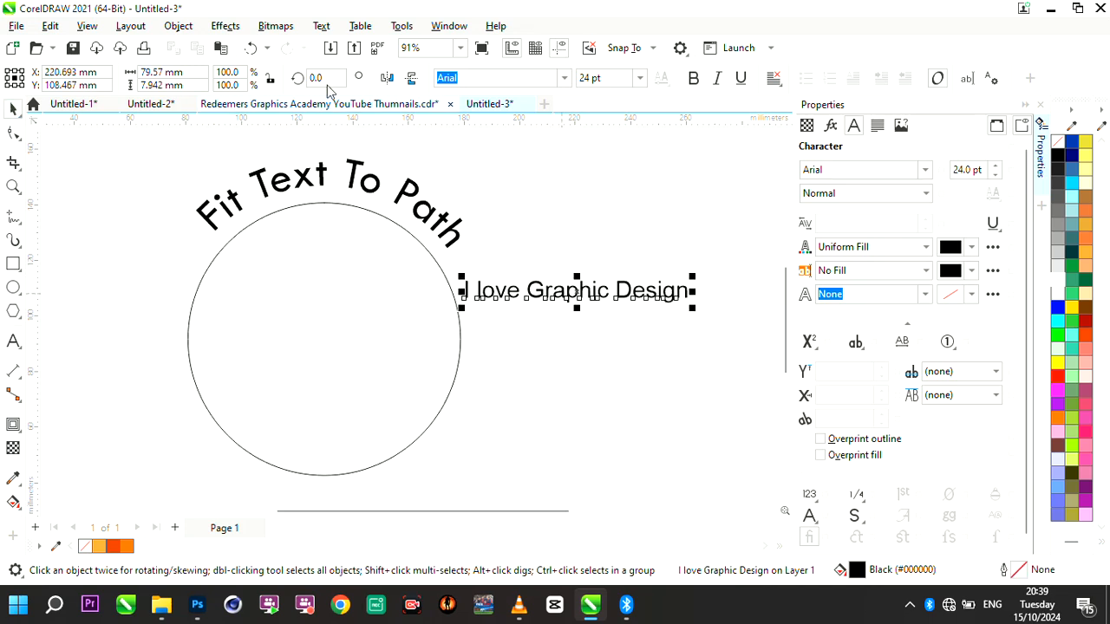
{"action": "left_click", "coordinate": [322, 26]}
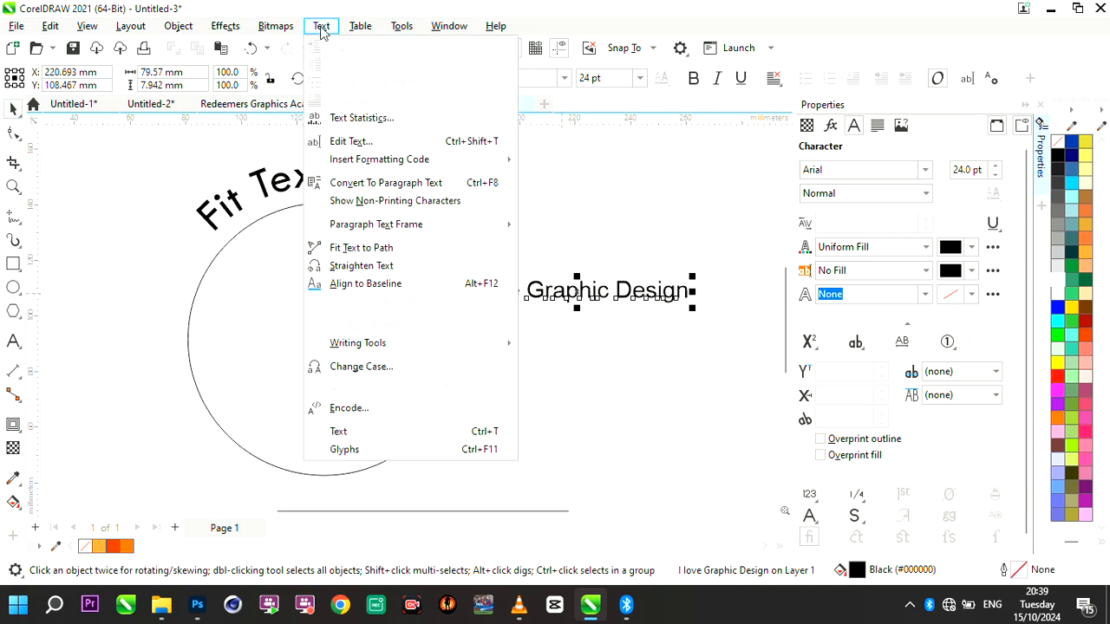
{"action": "left_click", "coordinate": [382, 249]}
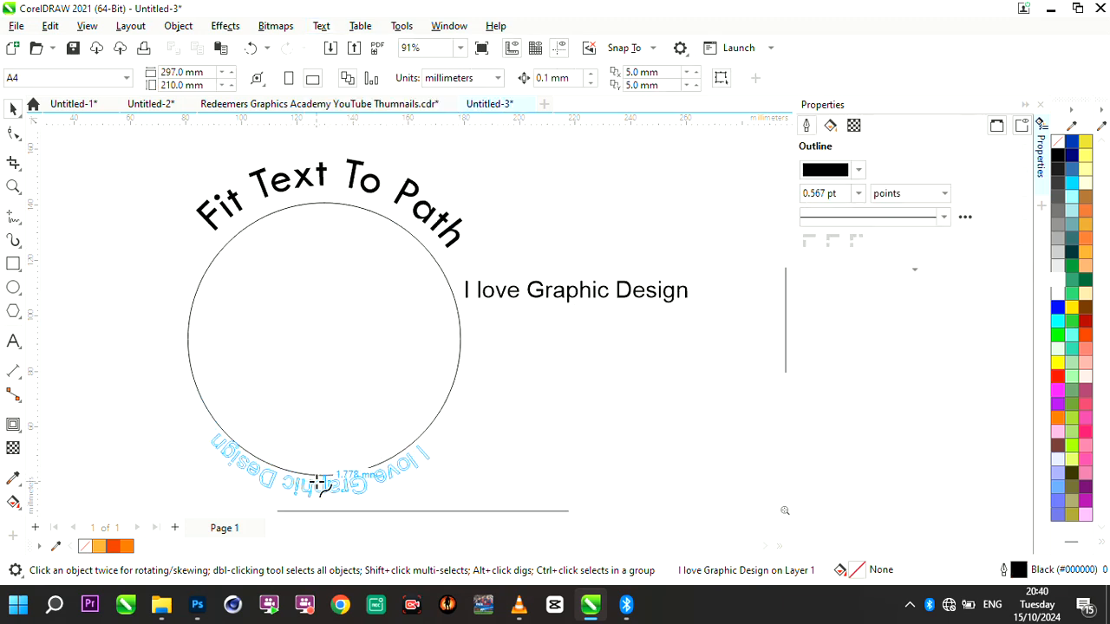
{"action": "left_click", "coordinate": [317, 481]}
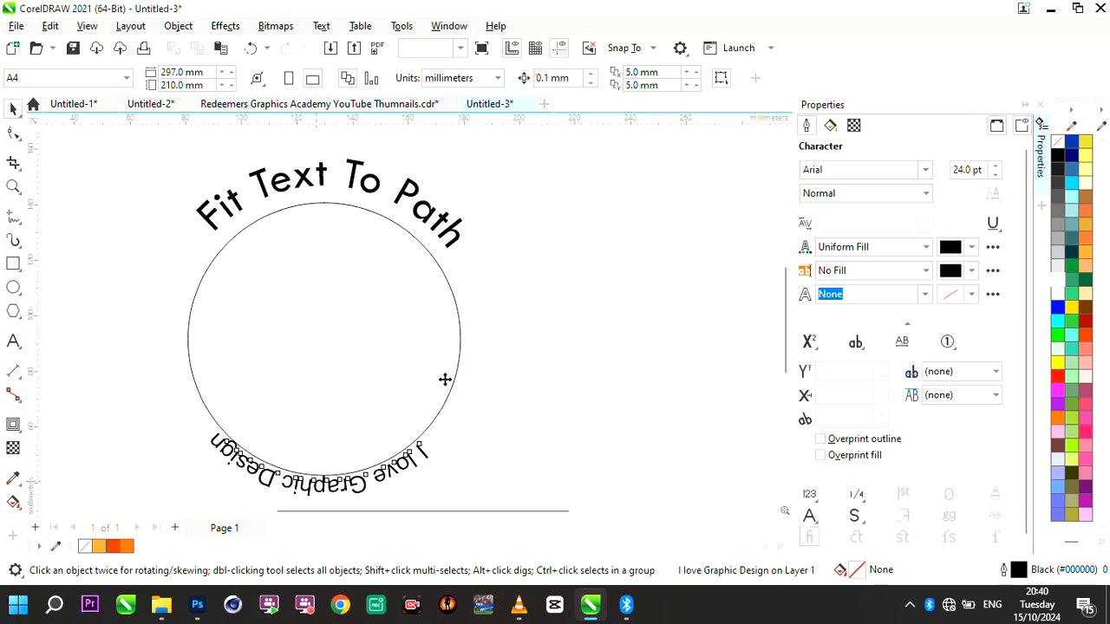
- Slide the lower curved text outward along the circle to a 4.0 mm distance and about 166.5 mm offset
{"action": "scroll", "coordinate": [445, 382], "scroll_direction": "down", "scroll_amount": 1}
{"action": "scroll", "coordinate": [400, 457], "scroll_direction": "up", "scroll_amount": 2}
{"action": "left_click", "coordinate": [309, 415]}
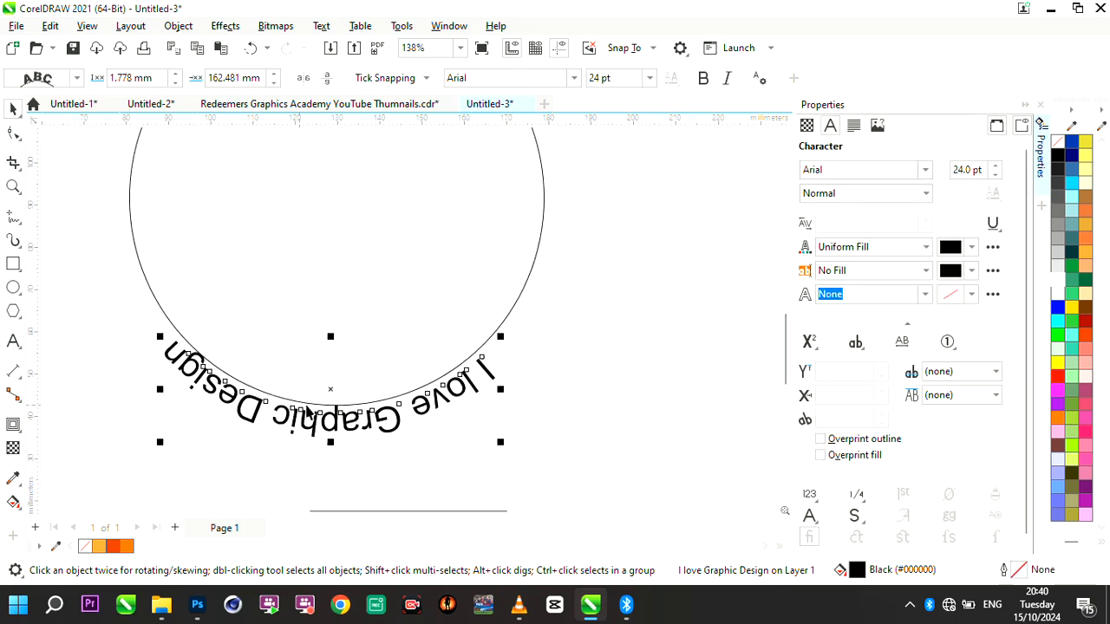
{"action": "left_click_drag", "start_coordinate": [481, 357], "coordinate": [490, 368]}
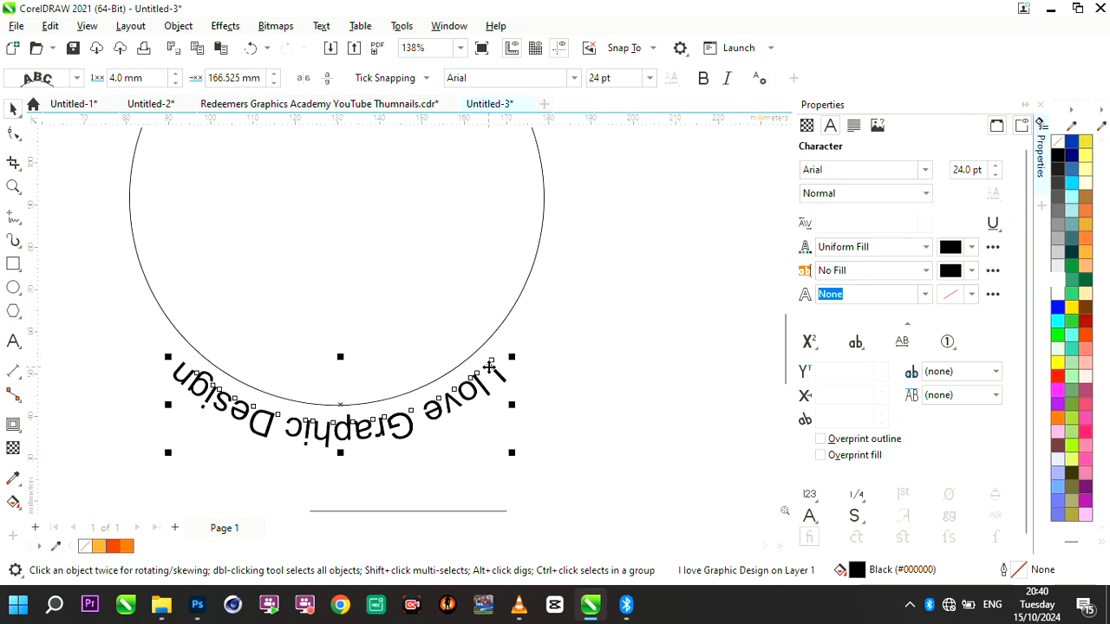
- Mirror the lower curved text vertically and horizontally, then center it below the circle at a 10.0 mm distance and deselect it
{"action": "left_click", "coordinate": [327, 84]}
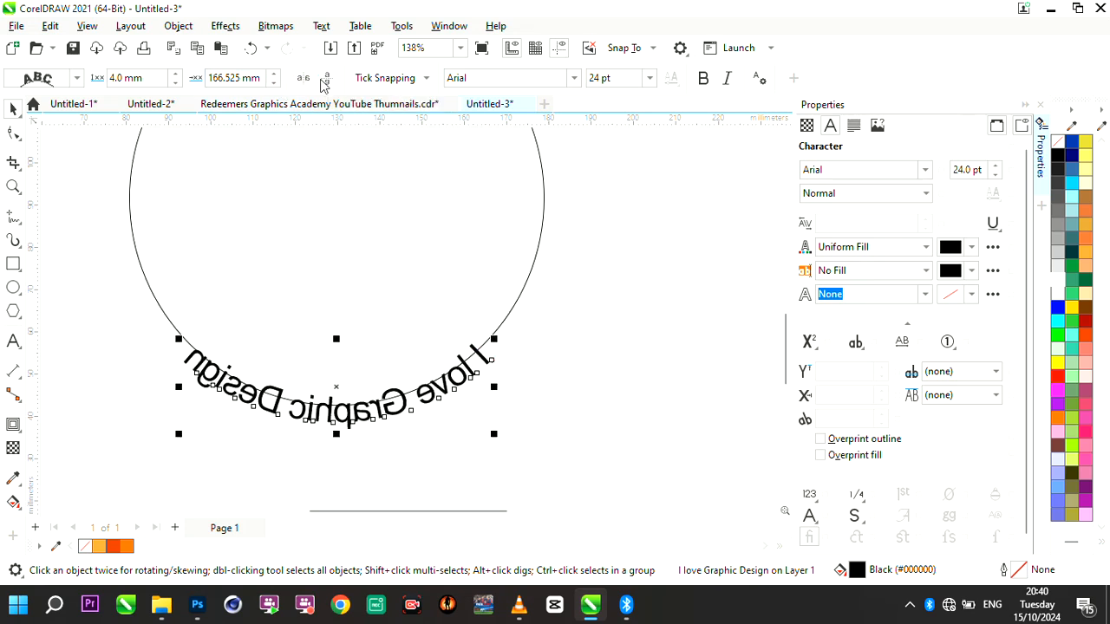
{"action": "left_click", "coordinate": [303, 79]}
{"action": "left_click_drag", "start_coordinate": [182, 362], "coordinate": [182, 391]}
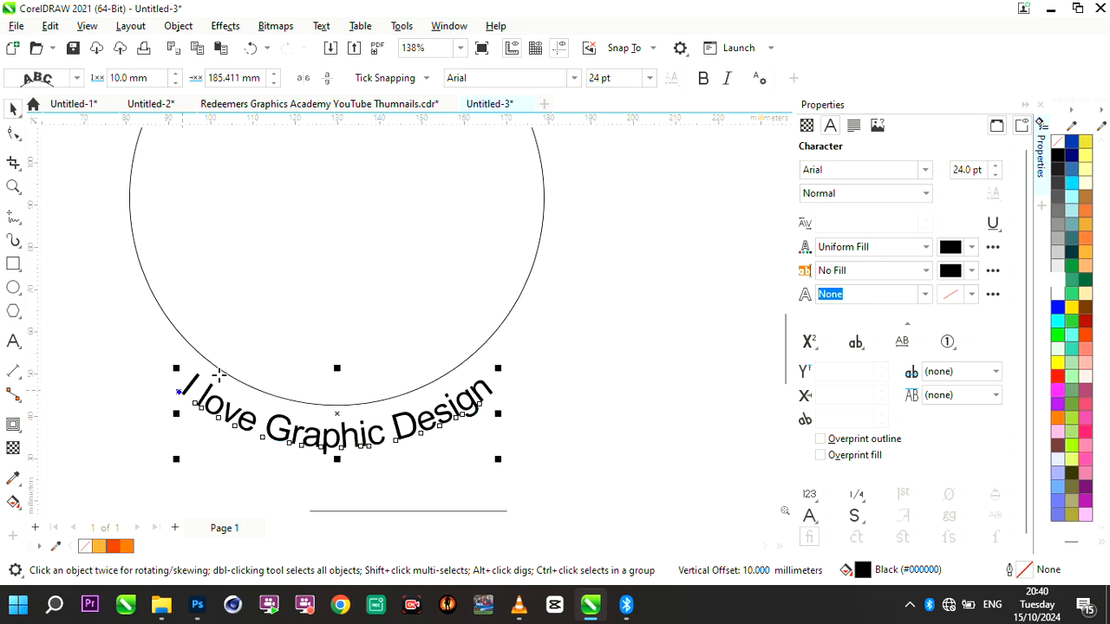
{"action": "scroll", "coordinate": [243, 369], "scroll_direction": "down", "scroll_amount": 4}
{"action": "scroll", "coordinate": [362, 230], "scroll_direction": "up", "scroll_amount": 1}
{"action": "left_click", "coordinate": [164, 231]}
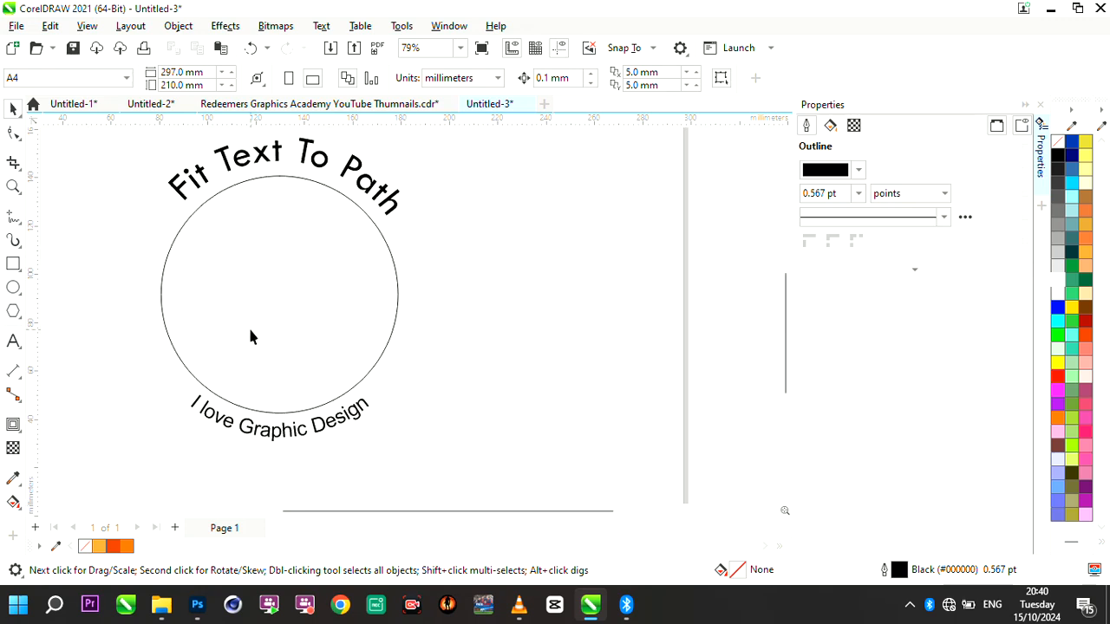
- Draw a second circle about 64 mm in diameter right of the first one and move it closer, to about X 227 mm
{"action": "left_click", "coordinate": [13, 286]}
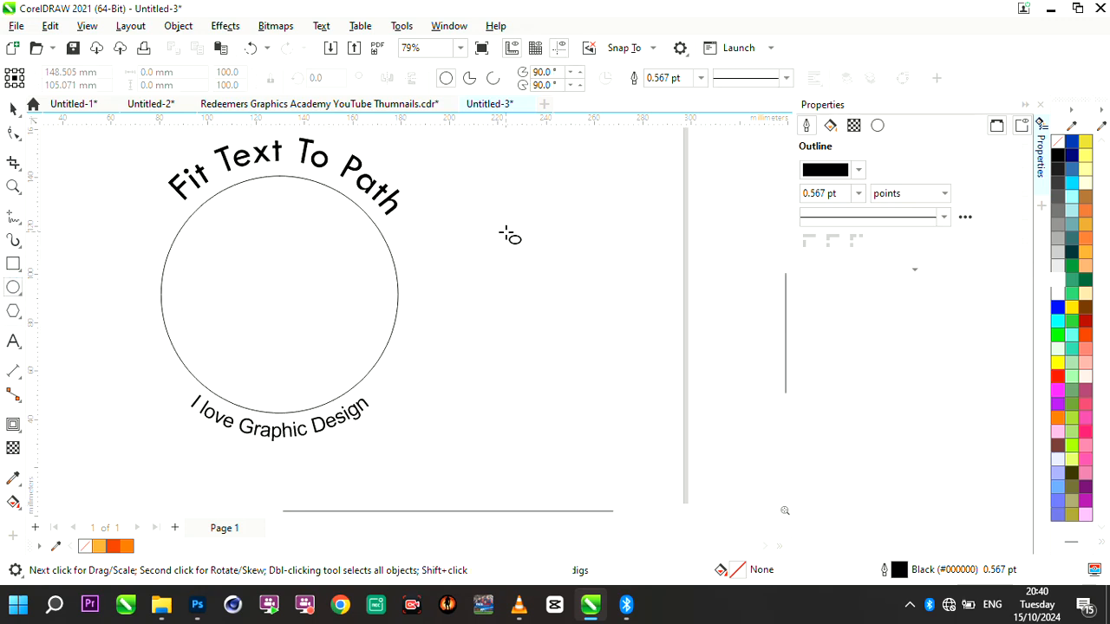
{"action": "left_click_drag", "start_coordinate": [505, 233], "coordinate": [660, 376]}
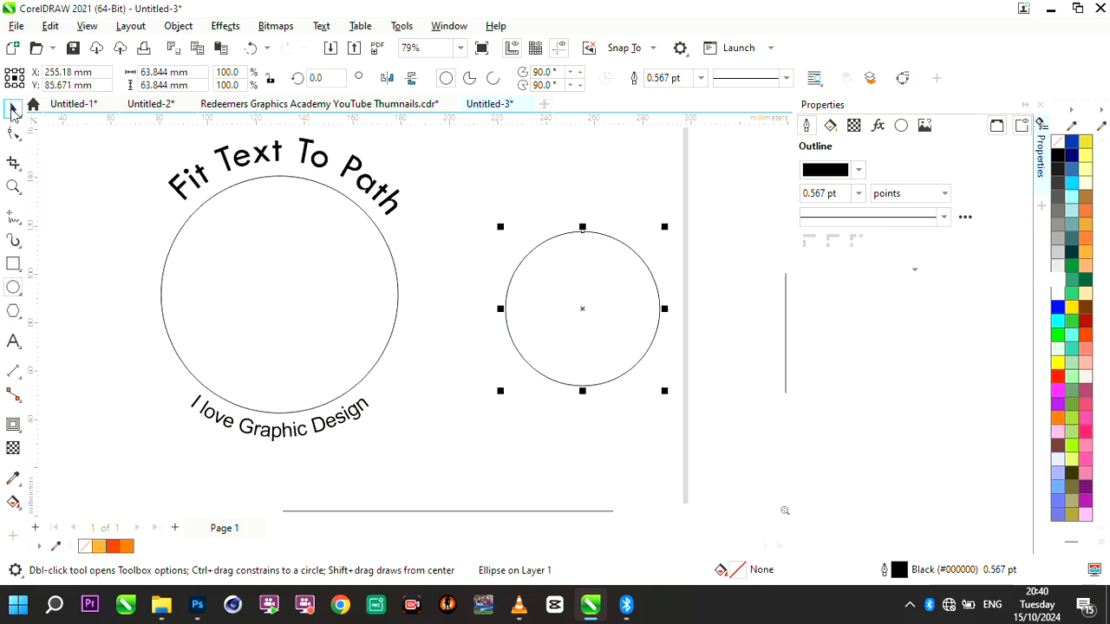
{"action": "key", "text": "space"}
{"action": "left_click_drag", "start_coordinate": [564, 315], "coordinate": [496, 319]}
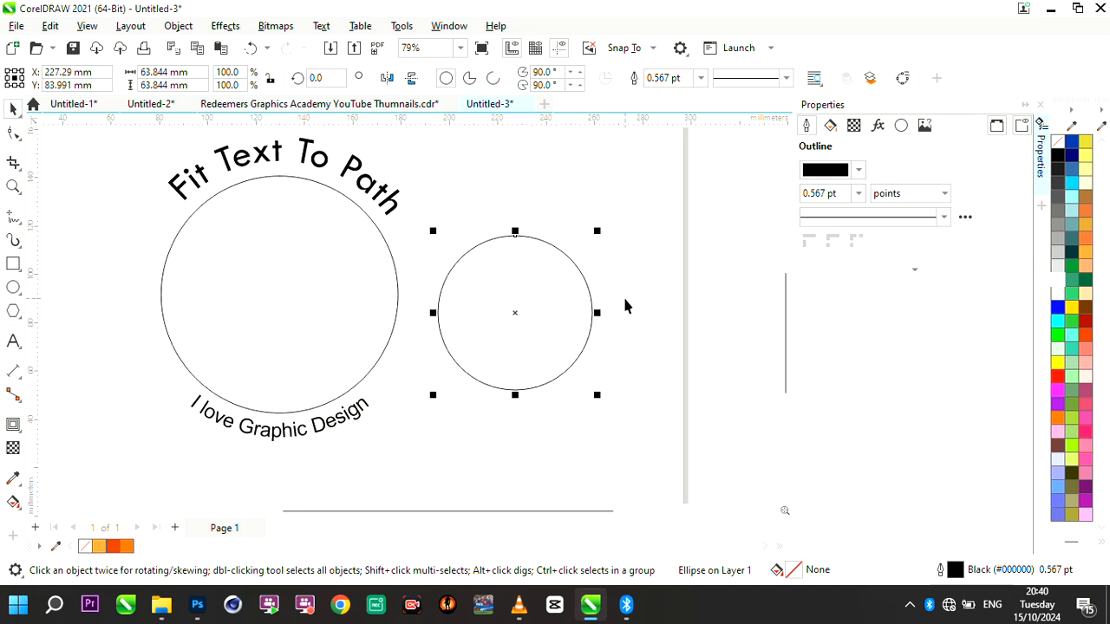
- Add an artistic text reading "Fit Text To Path" above the smaller circle and shift it to be roughly centered over it
{"action": "scroll", "coordinate": [624, 300], "scroll_direction": "up", "scroll_amount": 1}
{"action": "left_click", "coordinate": [13, 341]}
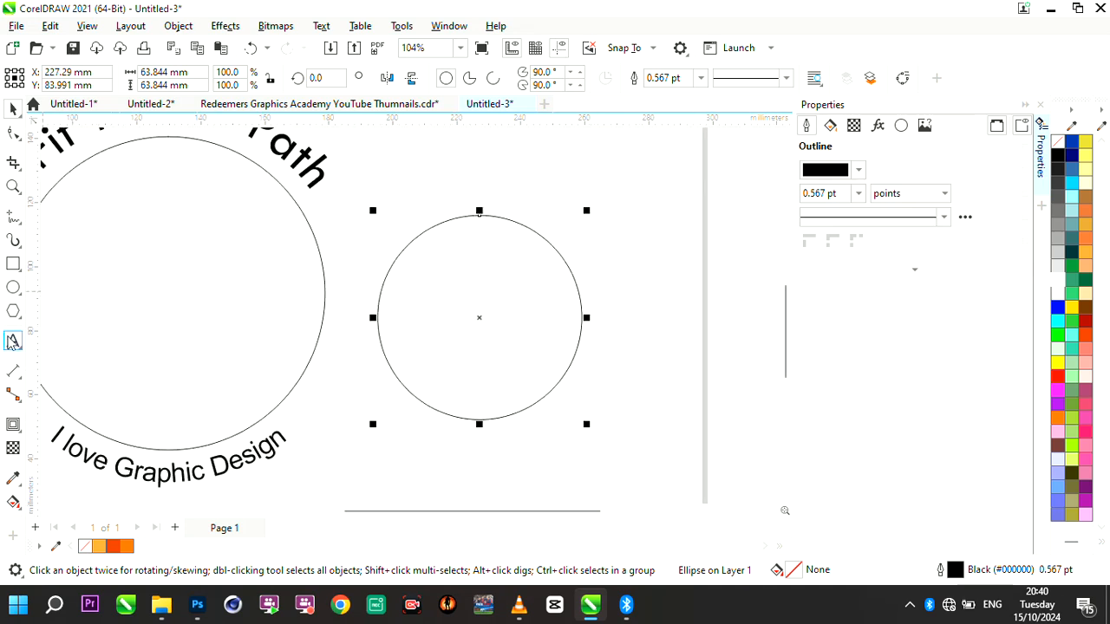
{"action": "left_click", "coordinate": [431, 179]}
{"action": "type", "text": "F"}
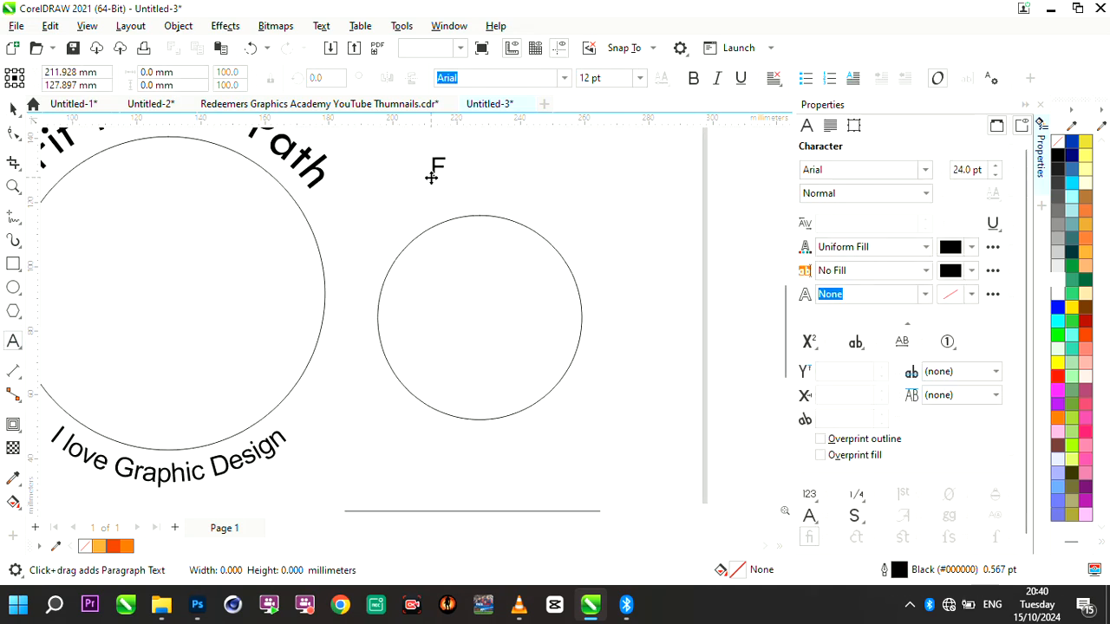
{"action": "type", "text": "it Text To Path"}
{"action": "left_click", "coordinate": [13, 108]}
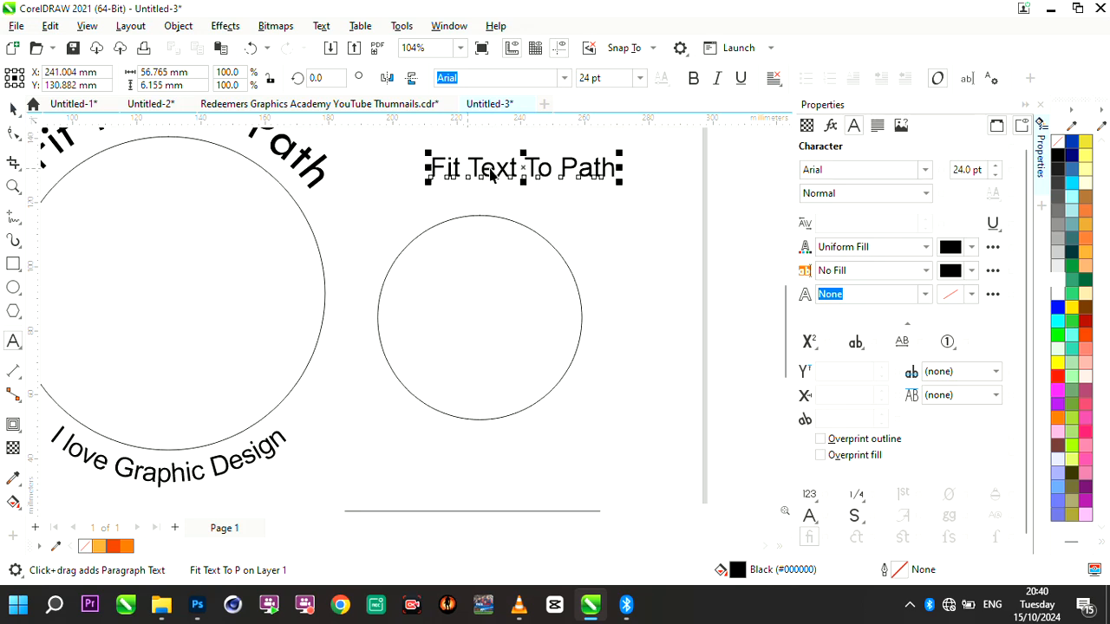
{"action": "left_click_drag", "start_coordinate": [468, 173], "coordinate": [459, 175]}
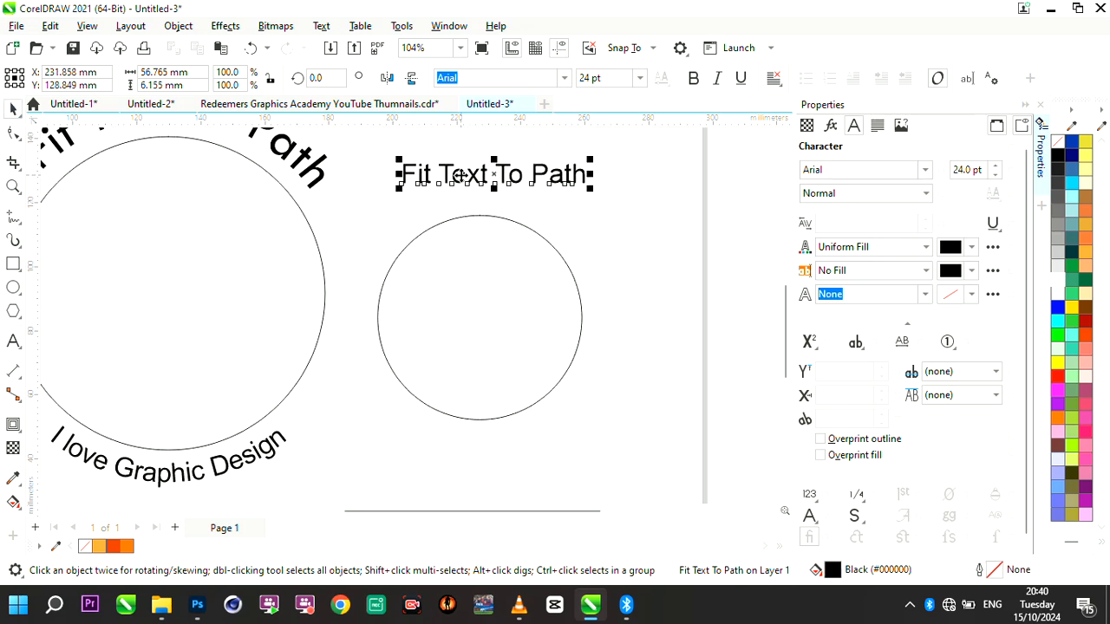
- Fit the new text to the smaller circle with both objects selected, and offset it 4.0 mm outward
{"action": "scroll", "coordinate": [513, 159], "scroll_direction": "up", "scroll_amount": 1}
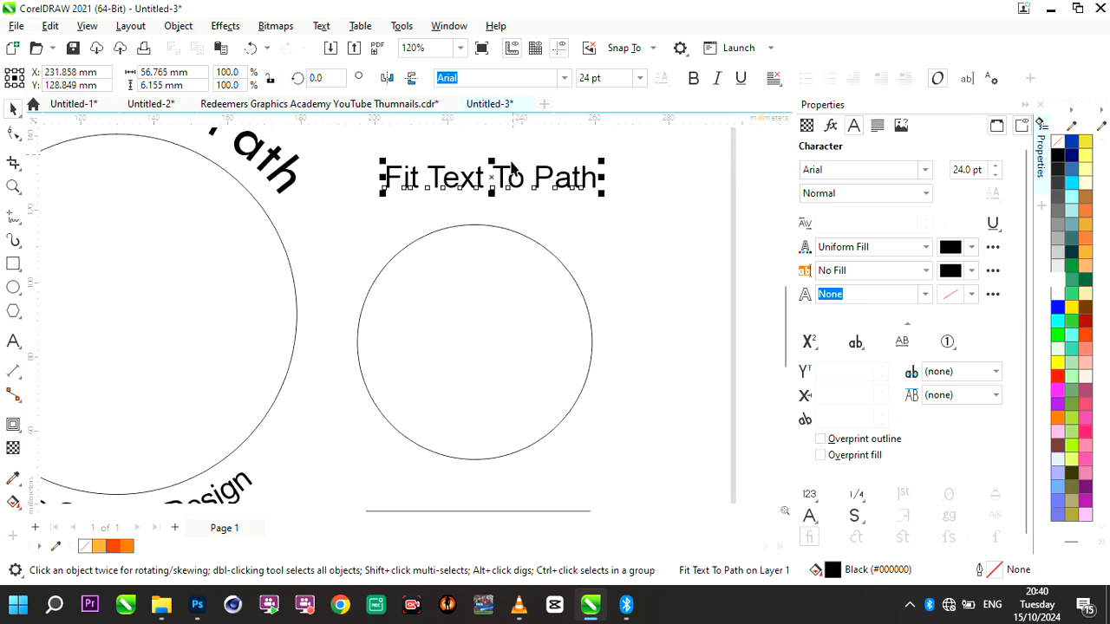
{"action": "left_click", "coordinate": [522, 271], "text": "shift"}
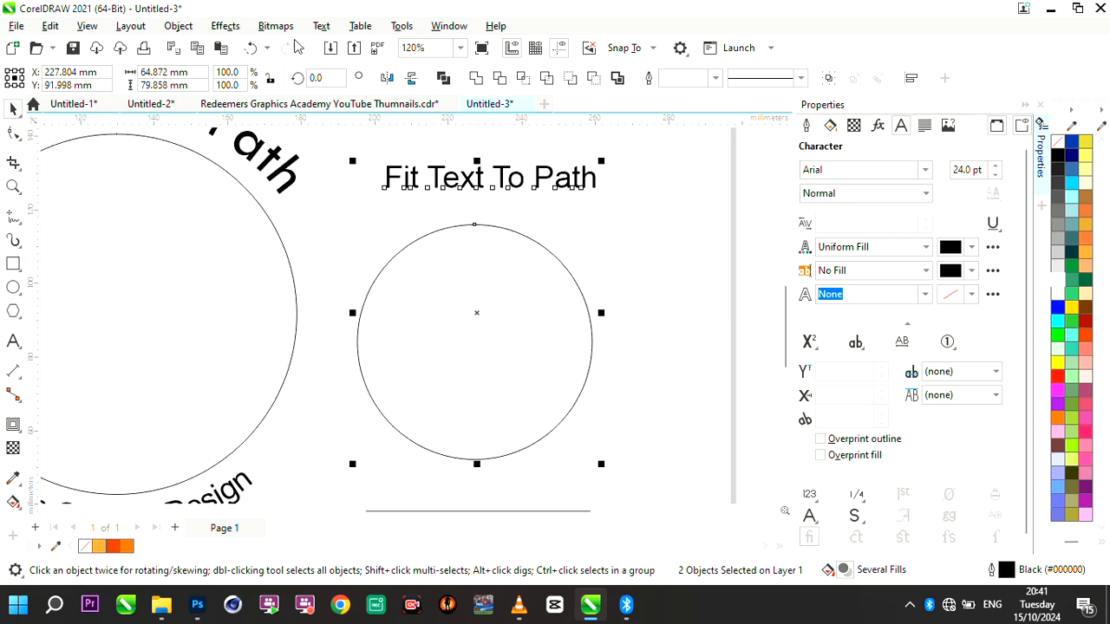
{"action": "left_click", "coordinate": [321, 26]}
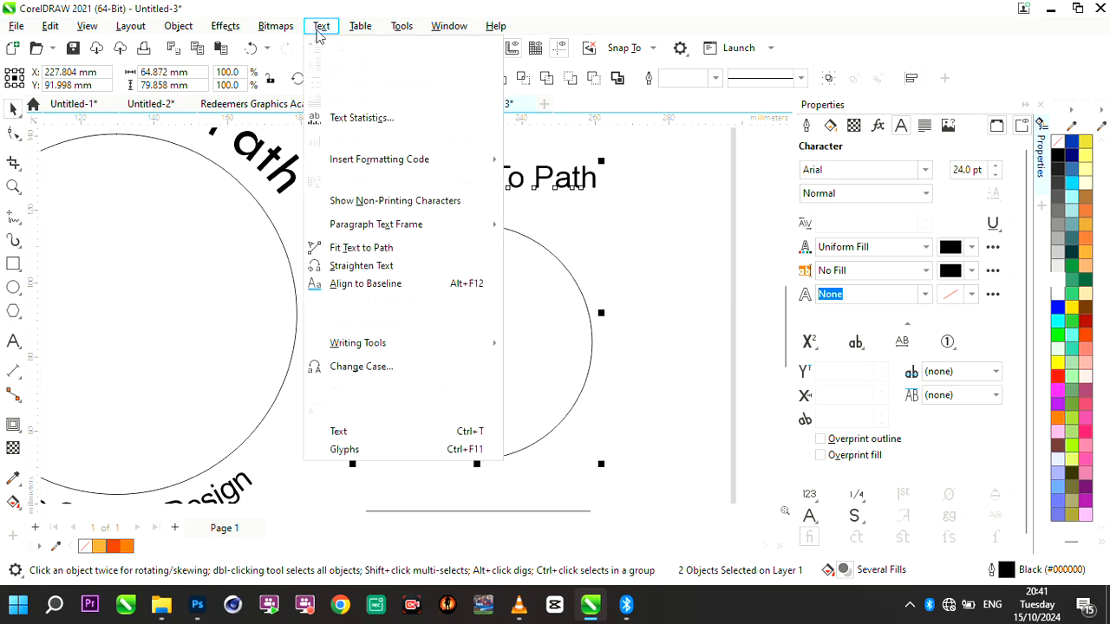
{"action": "left_click", "coordinate": [383, 252]}
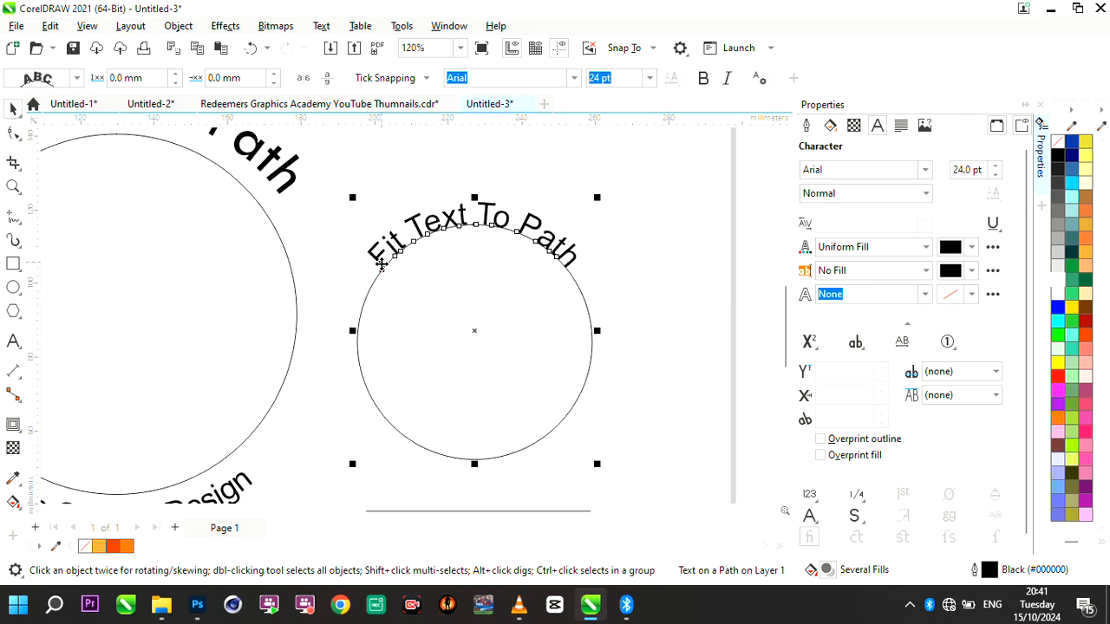
{"action": "left_click_drag", "start_coordinate": [382, 271], "coordinate": [377, 256]}
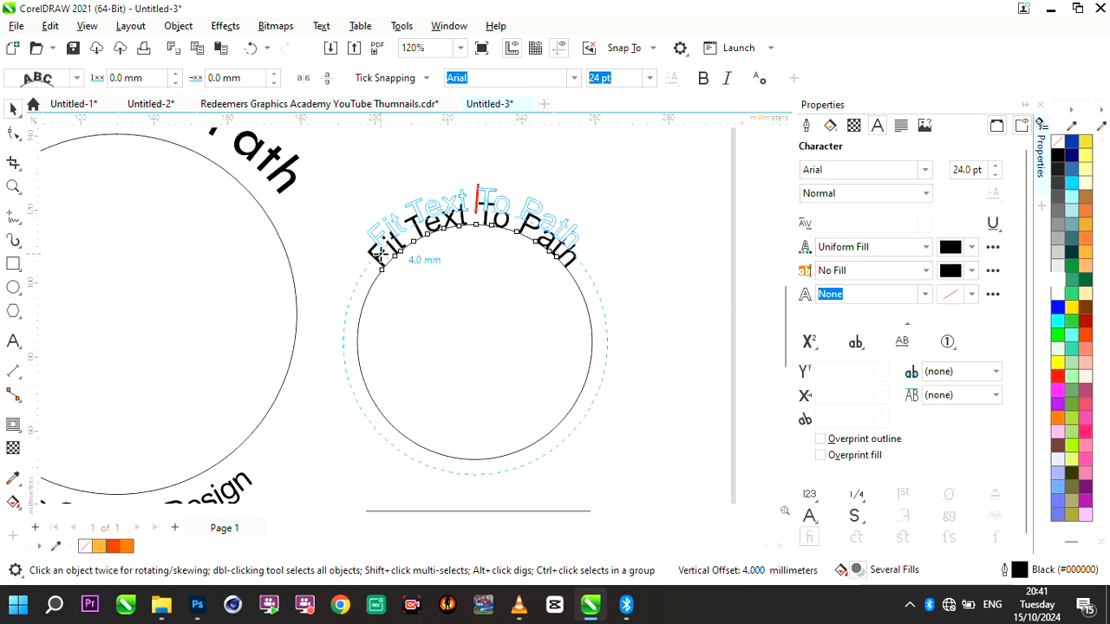
{"action": "left_click_drag", "start_coordinate": [379, 257], "coordinate": [379, 257]}
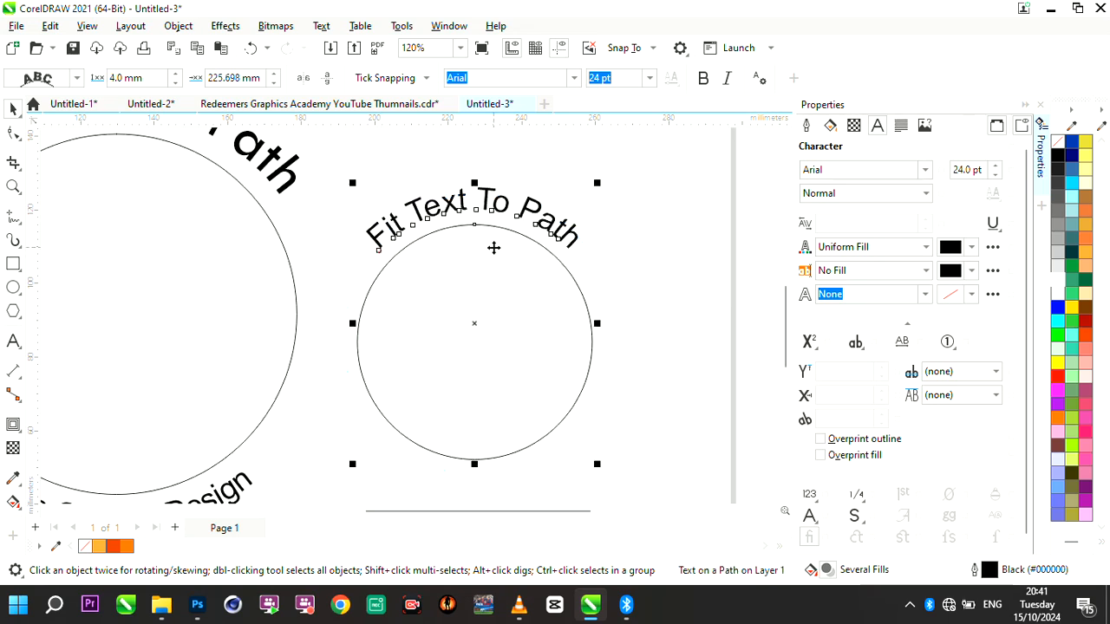
- Compare the curved texts on the large and small circles, and deselect the small one
{"action": "scroll", "coordinate": [493, 248], "scroll_direction": "down", "scroll_amount": 1}
{"action": "scroll", "coordinate": [538, 227], "scroll_direction": "down", "scroll_amount": 1}
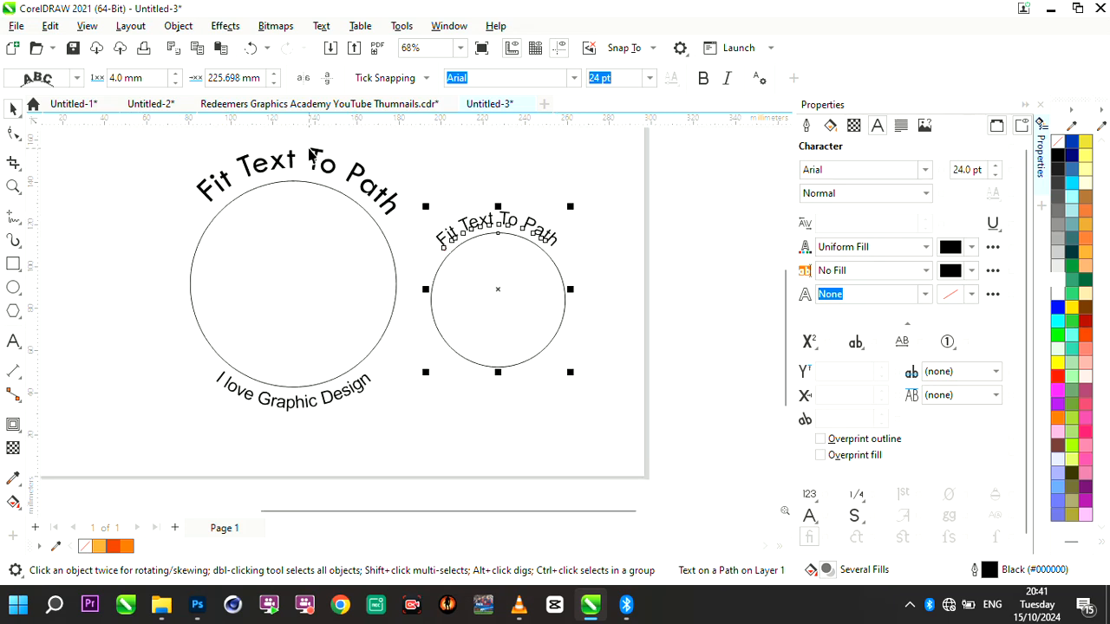
{"action": "scroll", "coordinate": [312, 157], "scroll_direction": "up", "scroll_amount": 1}
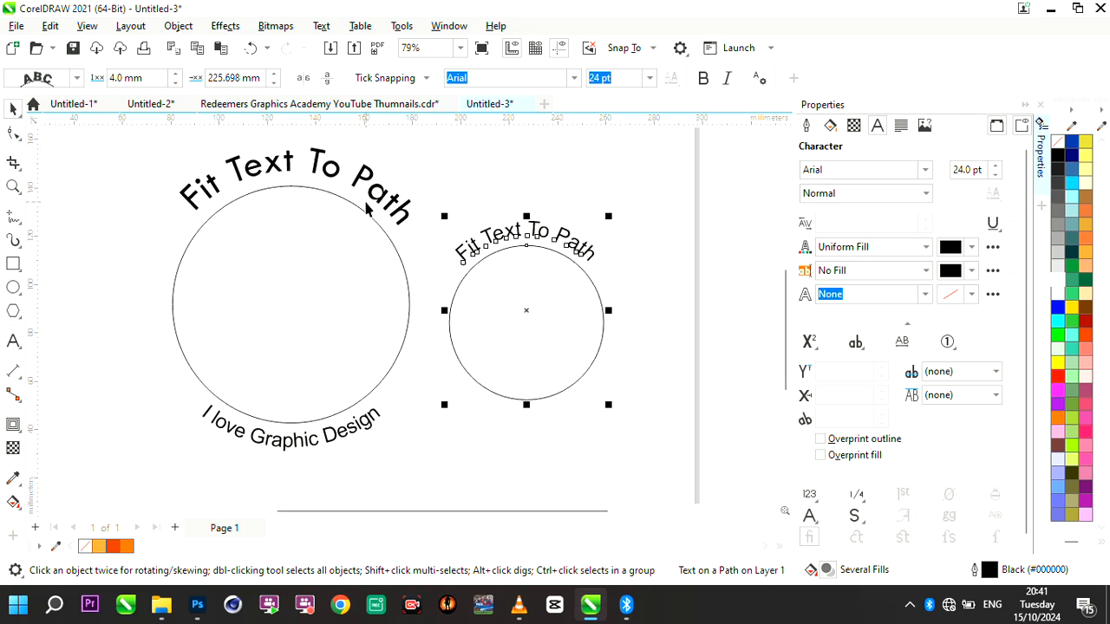
{"action": "scroll", "coordinate": [512, 361], "scroll_direction": "up", "scroll_amount": 1}
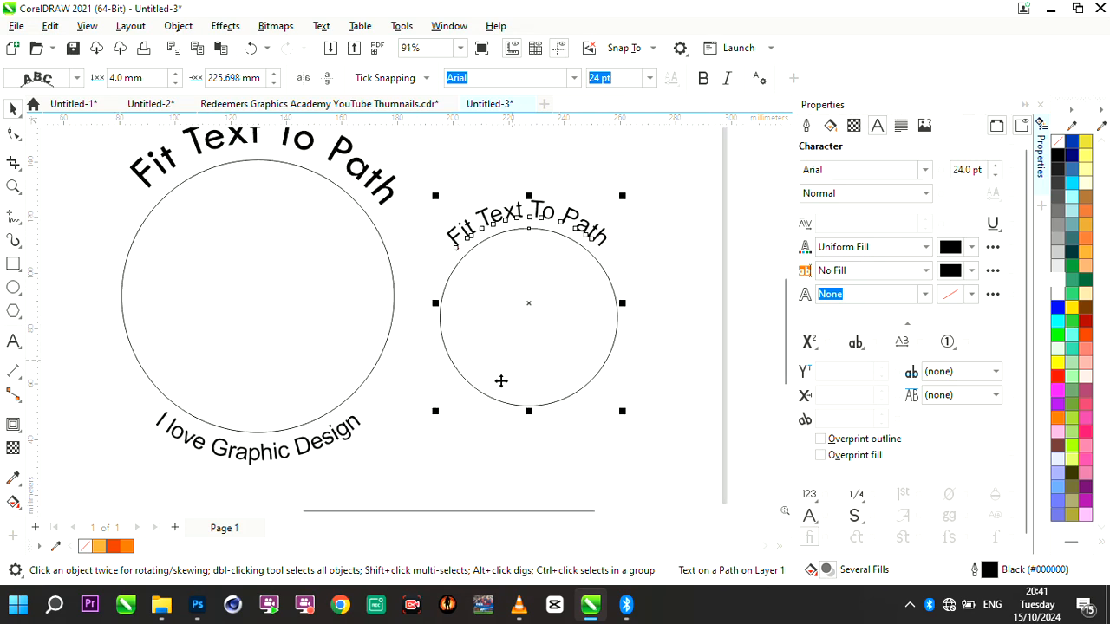
{"action": "scroll", "coordinate": [500, 381], "scroll_direction": "down", "scroll_amount": 2}
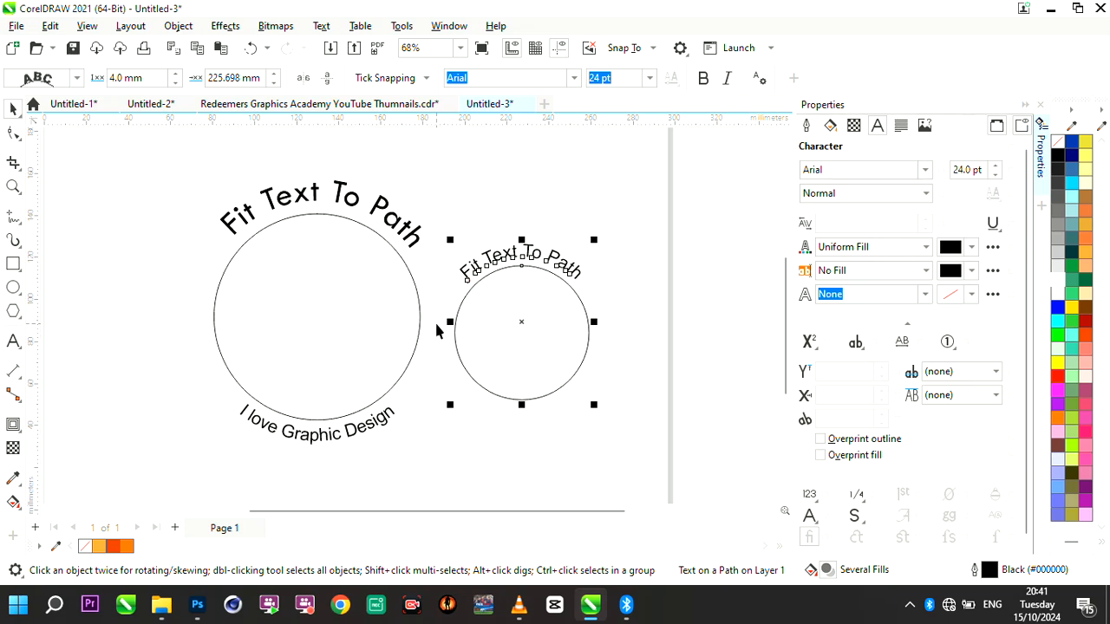
{"action": "scroll", "coordinate": [459, 341], "scroll_direction": "up", "scroll_amount": 2}
{"action": "scroll", "coordinate": [458, 341], "scroll_direction": "down", "scroll_amount": 1}
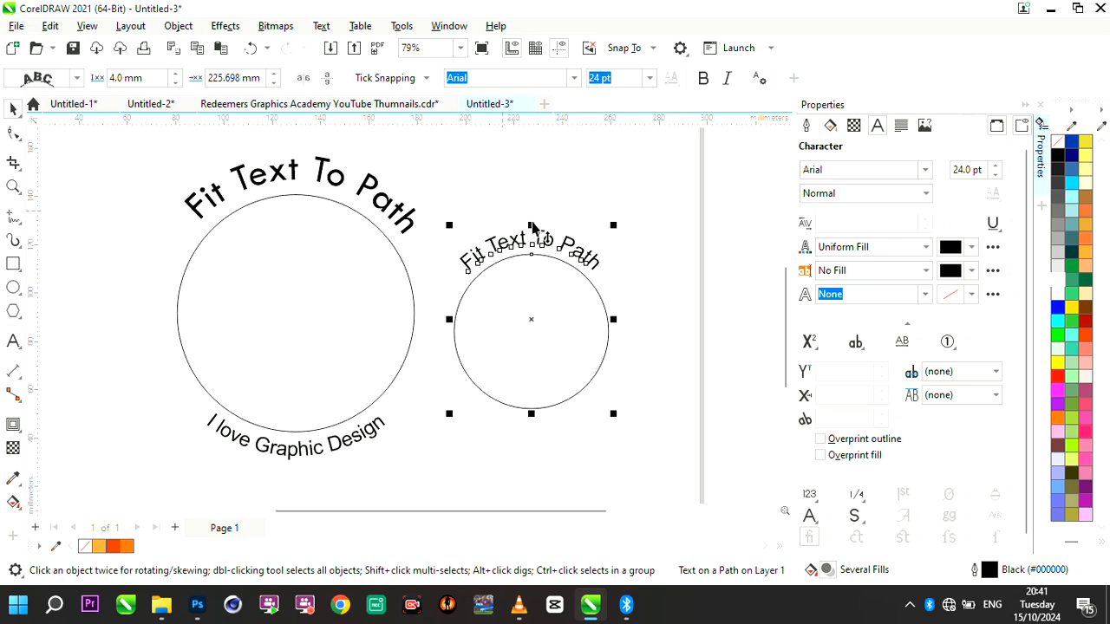
{"action": "scroll", "coordinate": [551, 240], "scroll_direction": "down", "scroll_amount": 3}
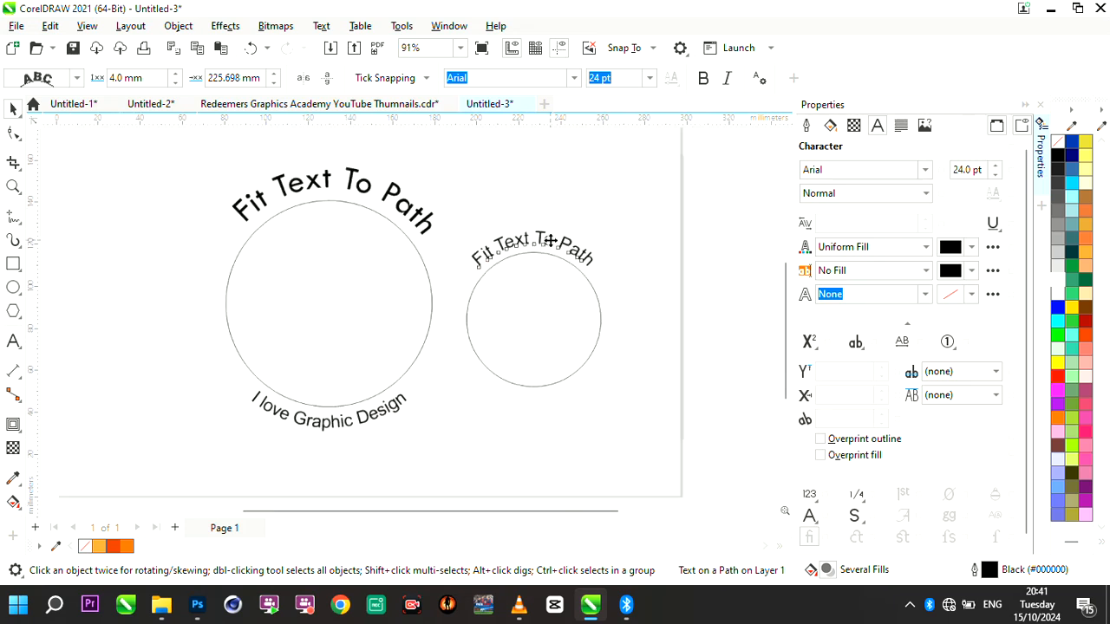
{"action": "scroll", "coordinate": [475, 198], "scroll_direction": "up", "scroll_amount": 1}
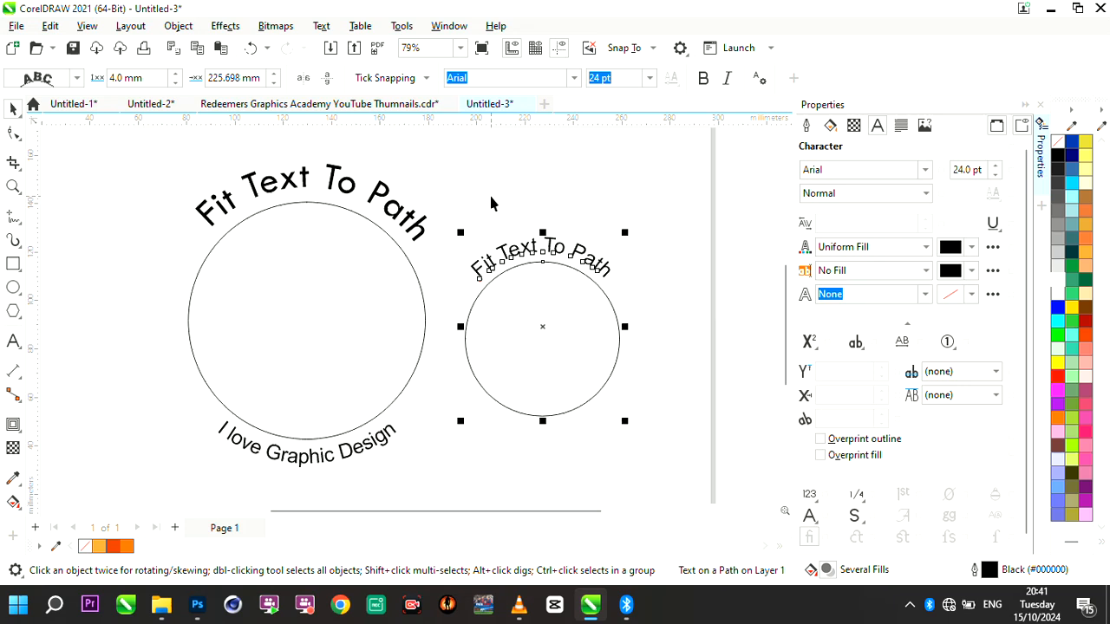
{"action": "left_click", "coordinate": [395, 178]}
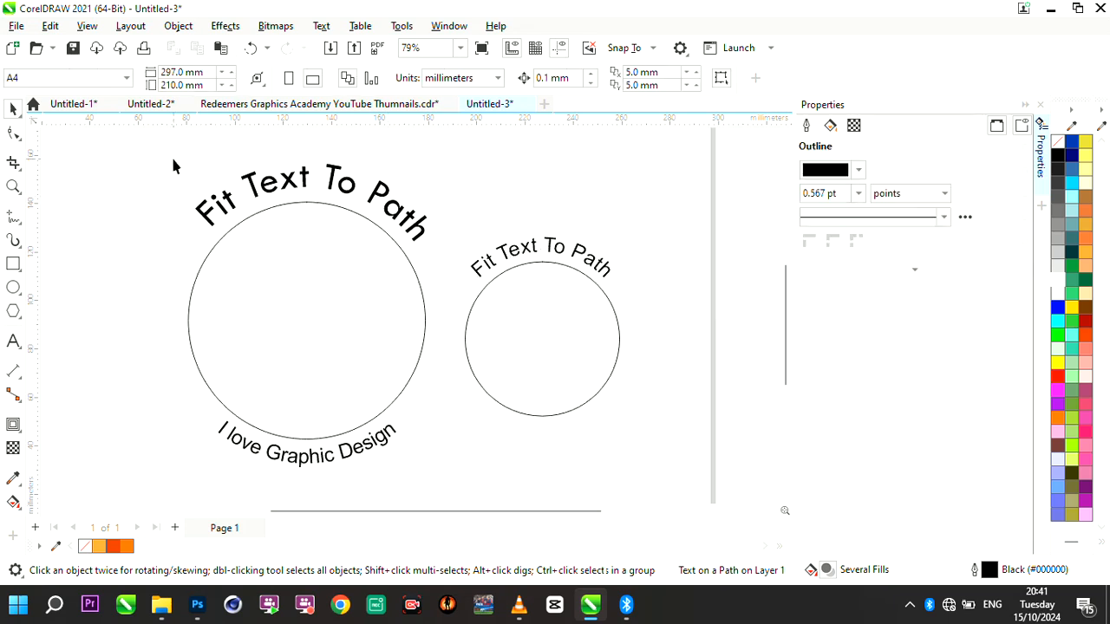